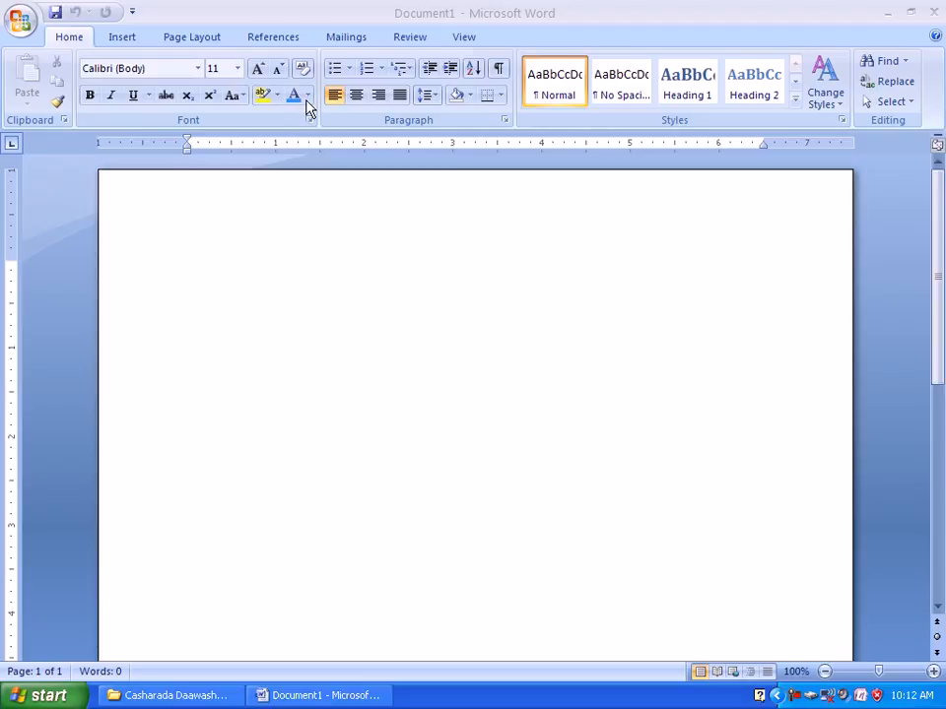
Enter the line "JAMHURIYADA SOMALILAND" in bold at the start of the document and select the whole line.
click(249, 229)
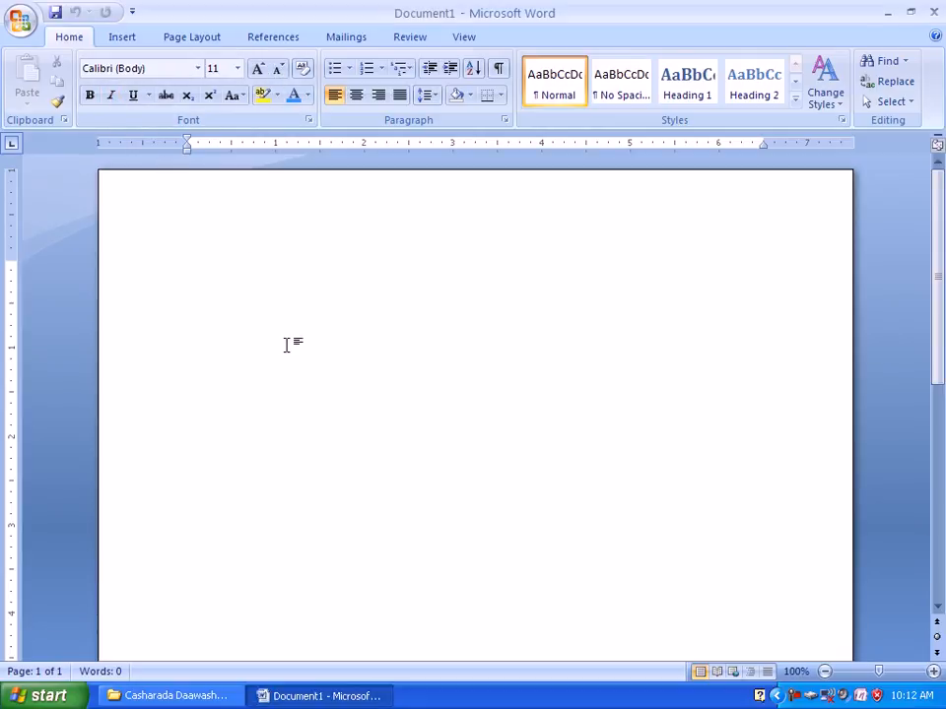
text(J)
key(ctrl+b)
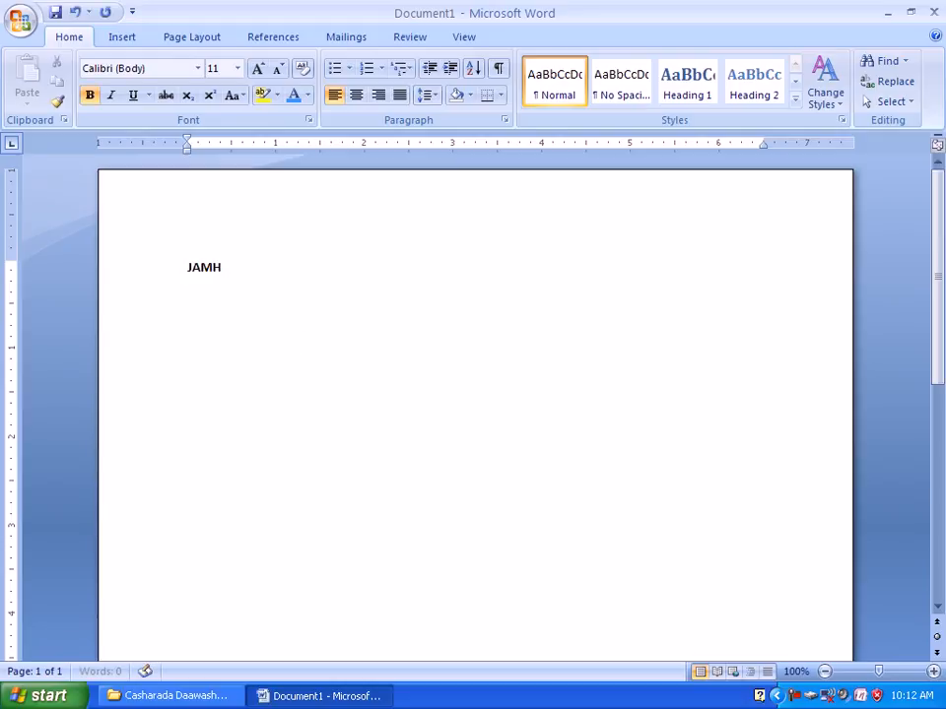
text(AMHURIYADA SOMALILAND)
click(111, 273)
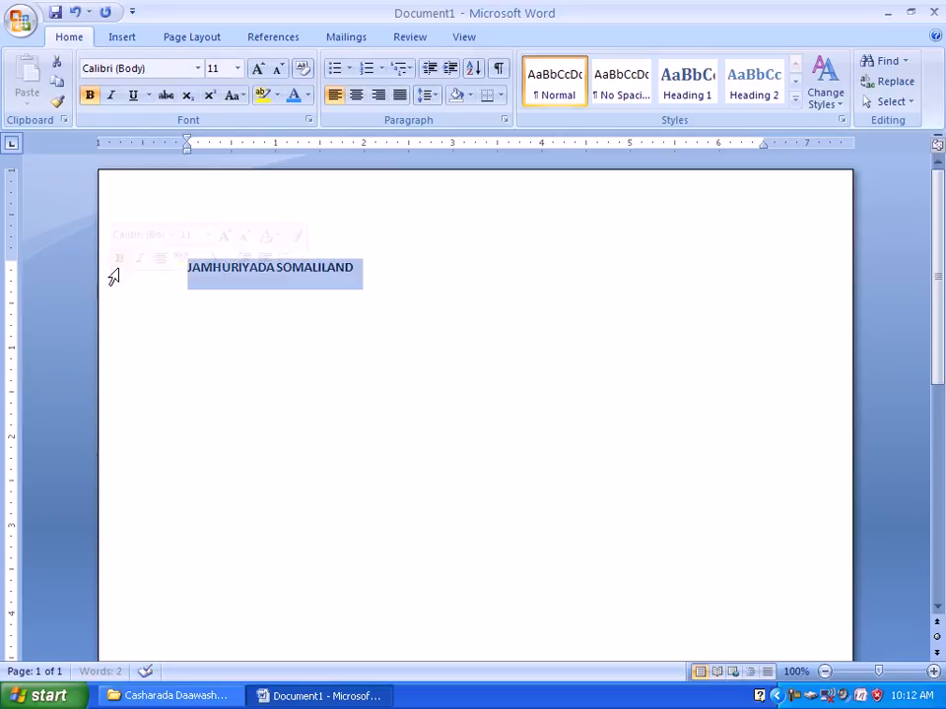
Try italic formatting on the selected line, switching it on and off again.
click(110, 94)
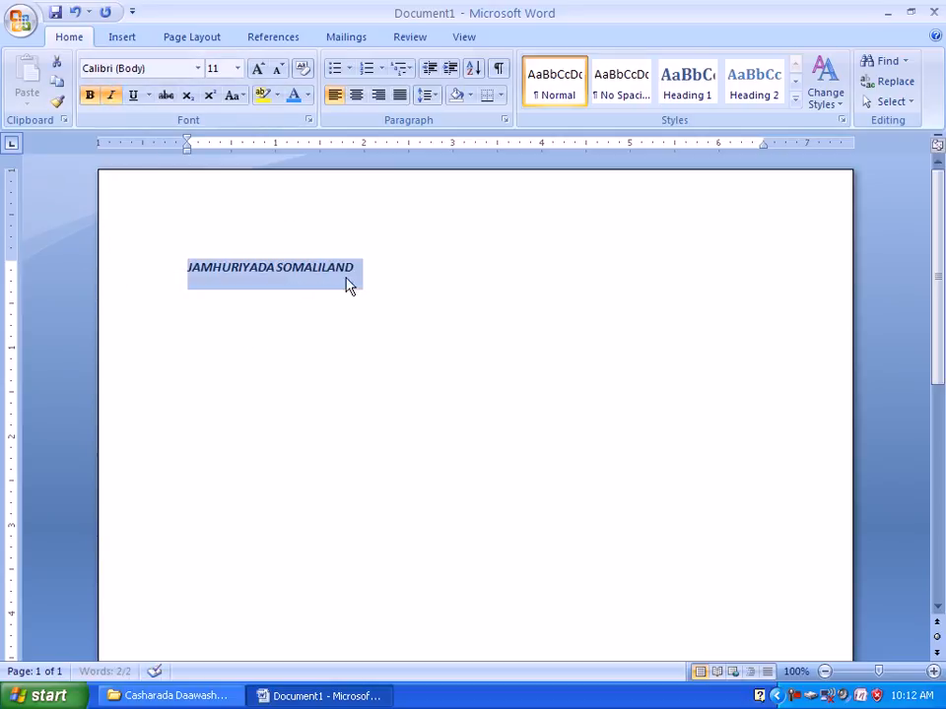
click(111, 99)
click(111, 99)
click(112, 98)
click(111, 98)
click(112, 98)
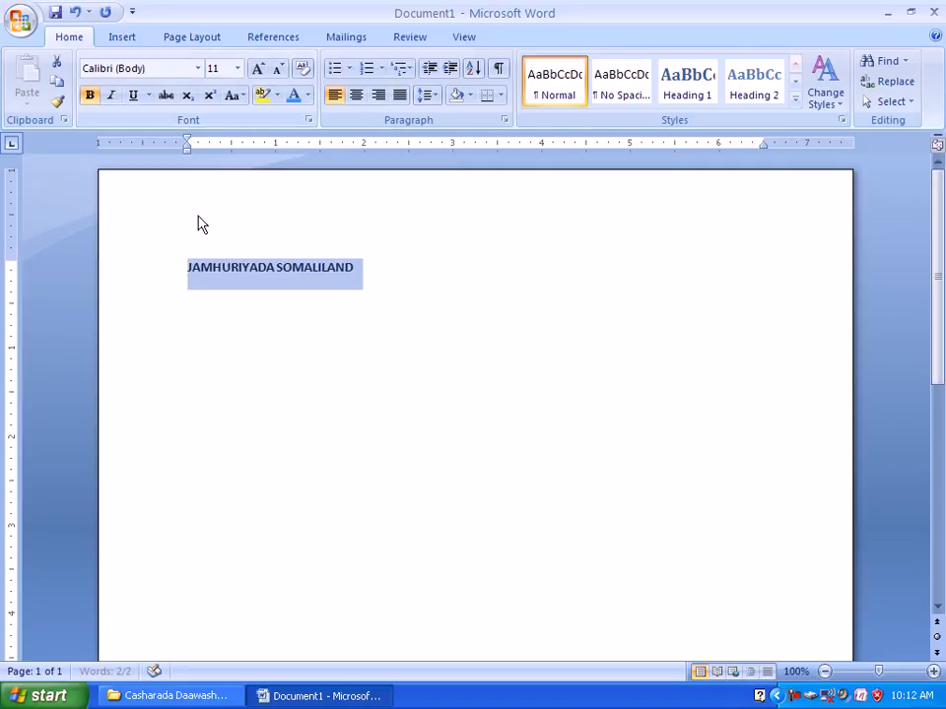
Right-align the selected line and give it a single underline.
click(149, 99)
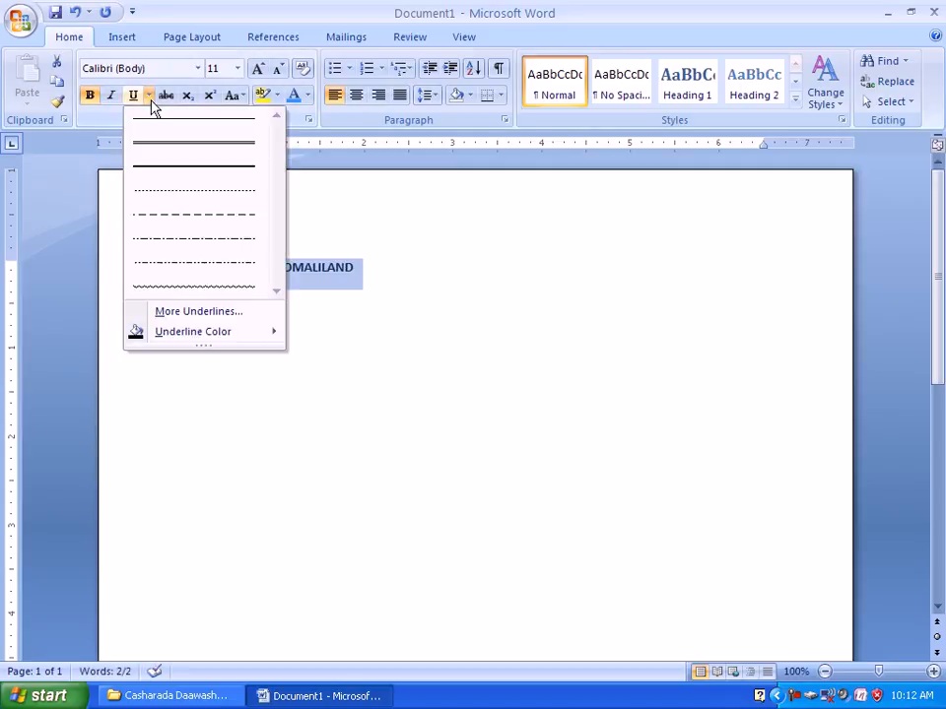
click(382, 320)
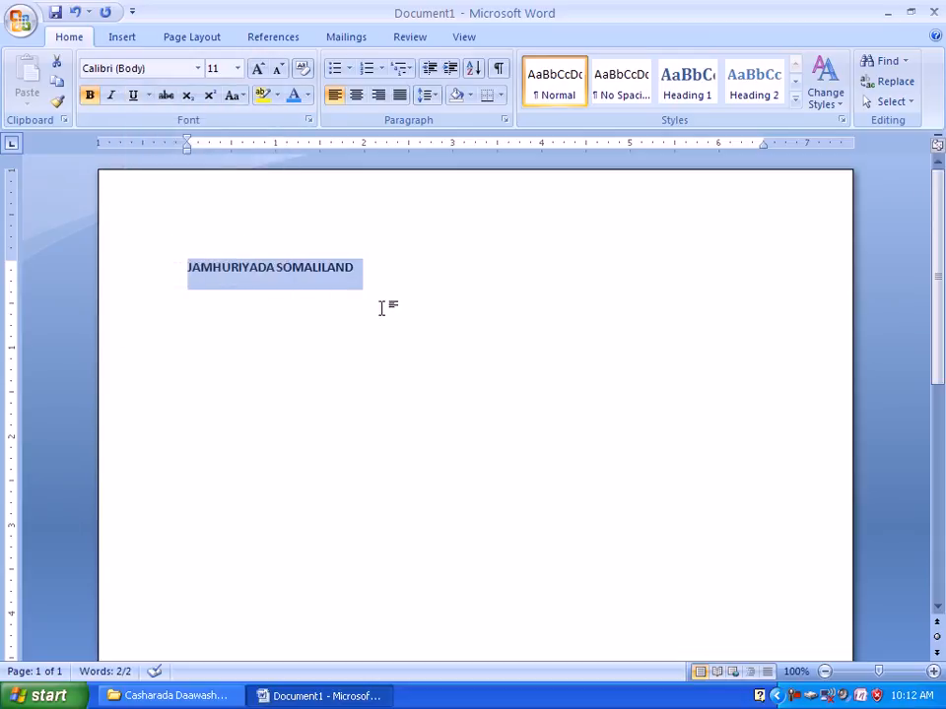
key(ctrl+r)
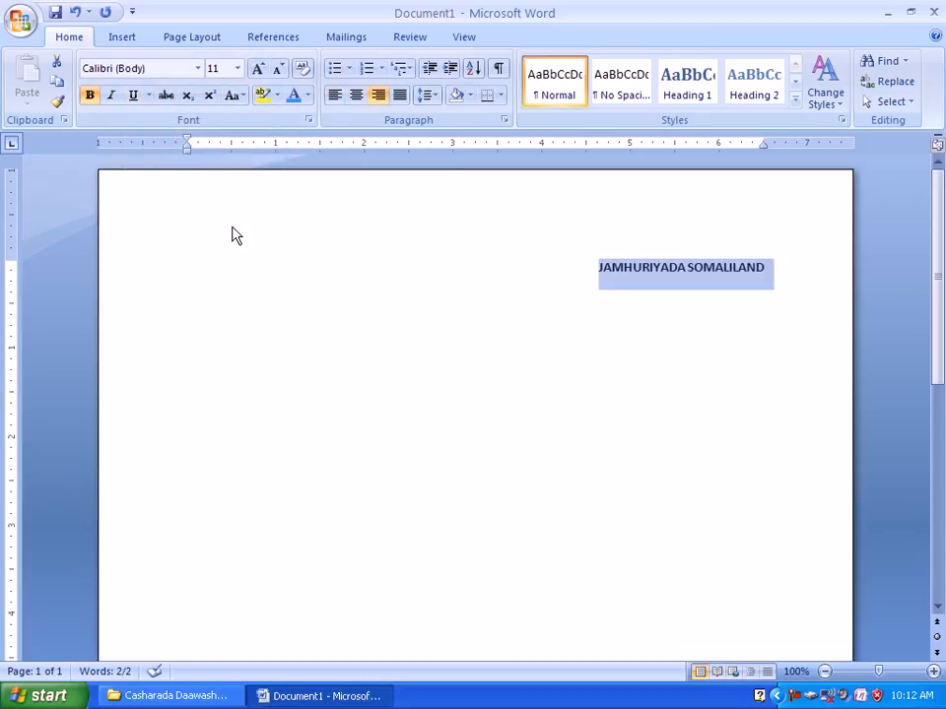
click(133, 97)
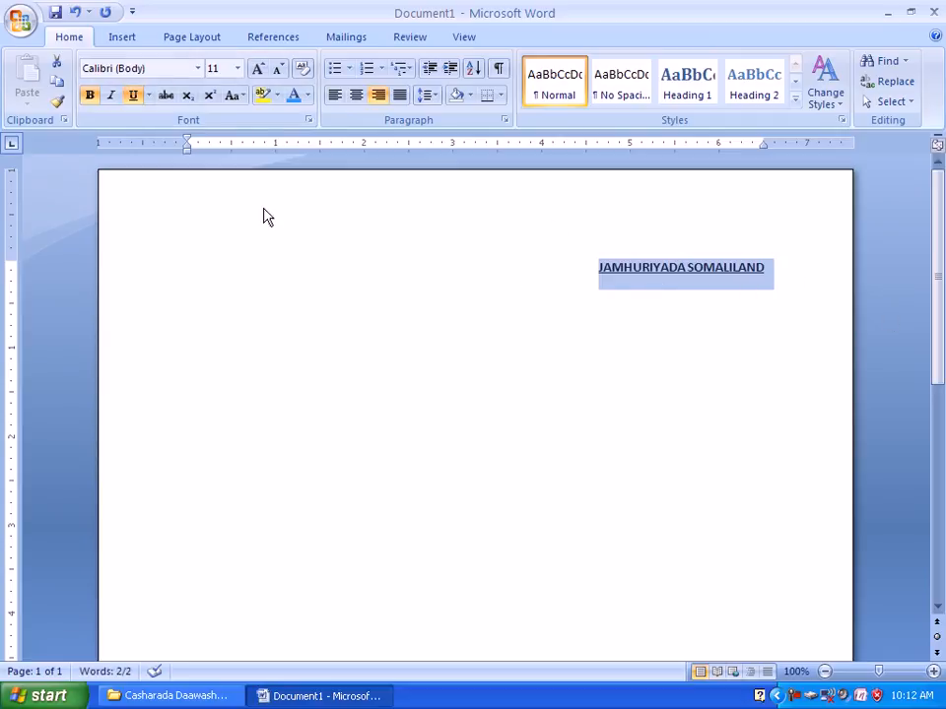
Give the line's underline a turquoise color from the standard palette of additional colors.
click(149, 96)
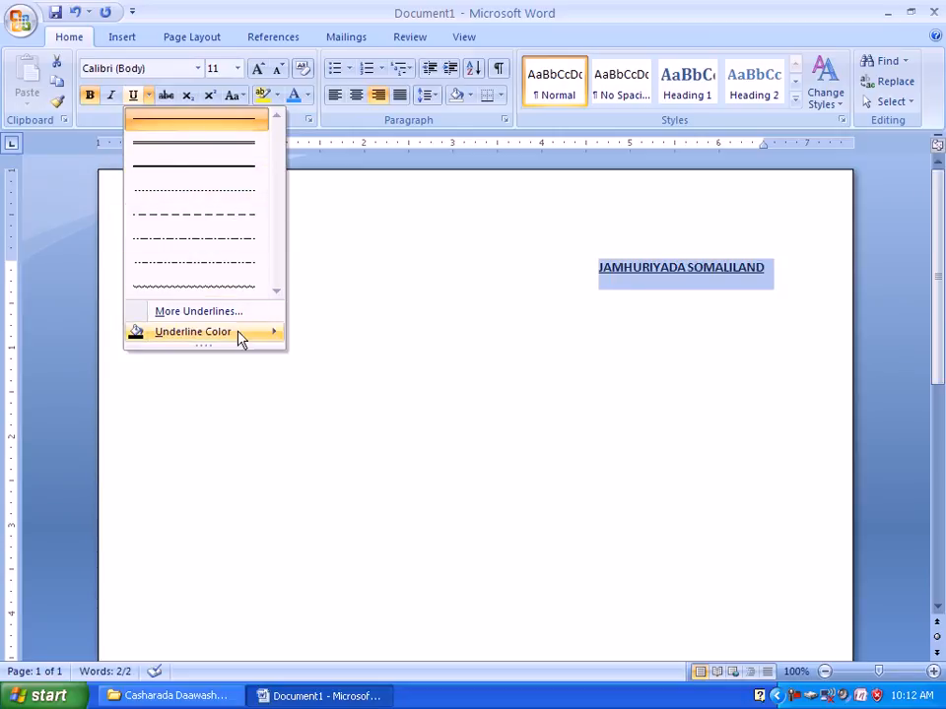
mouse_move(185, 341)
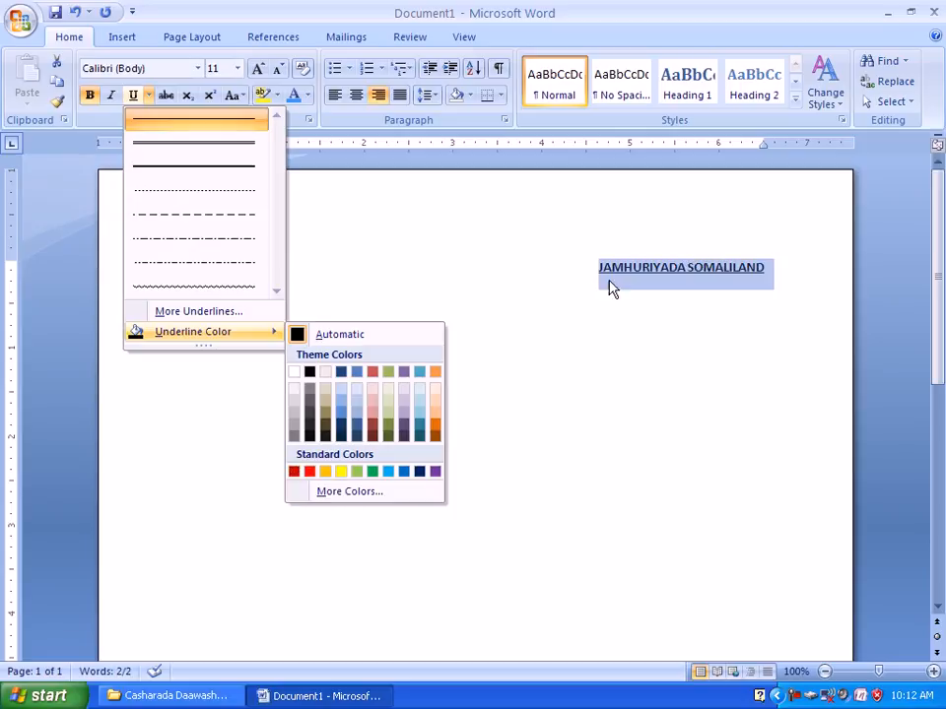
click(367, 492)
click(631, 453)
click(622, 440)
click(612, 441)
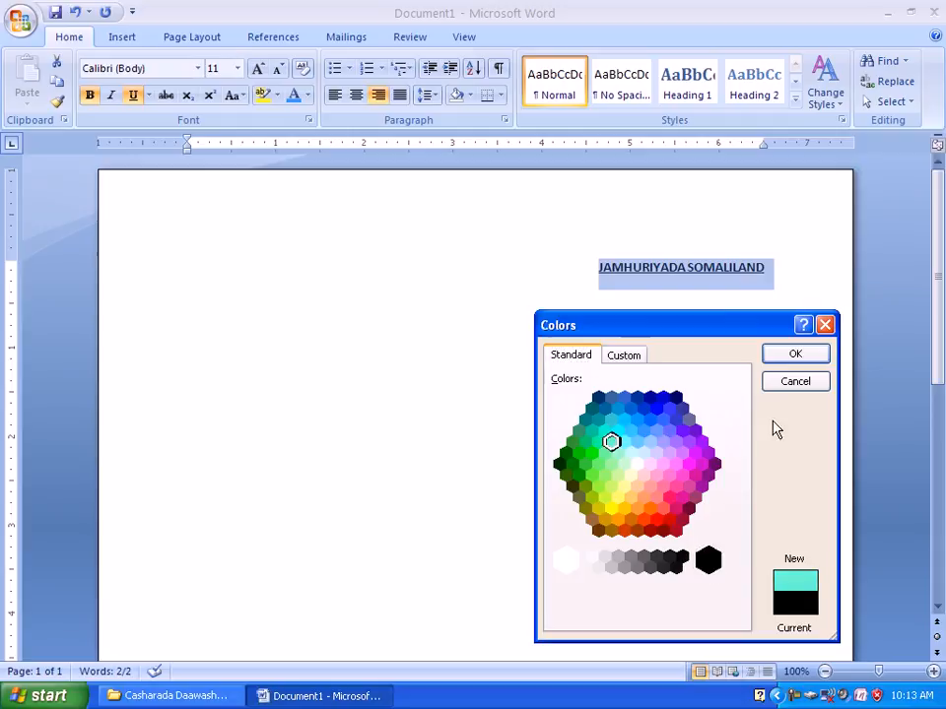
click(805, 356)
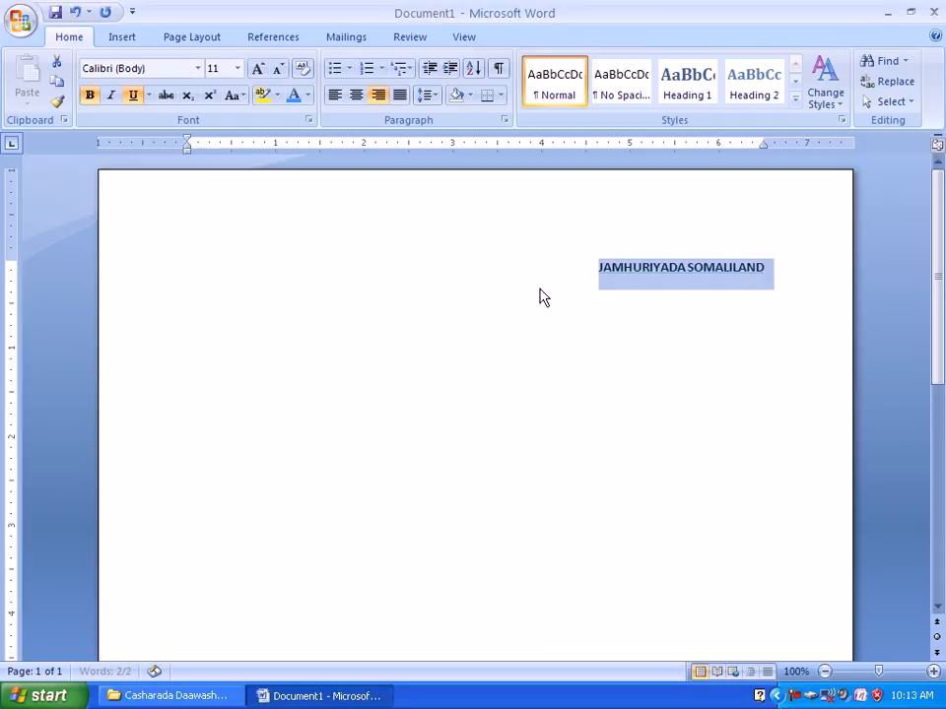
Open the detailed underline options in the Font dialog and choose the double wavy underline style for the selected line.
click(148, 95)
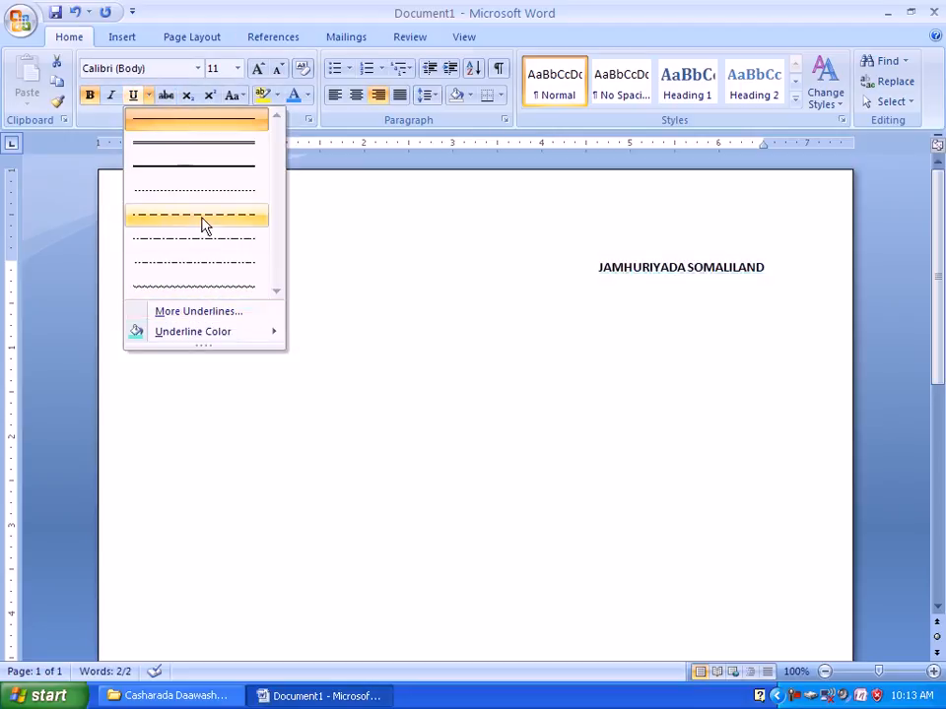
click(199, 313)
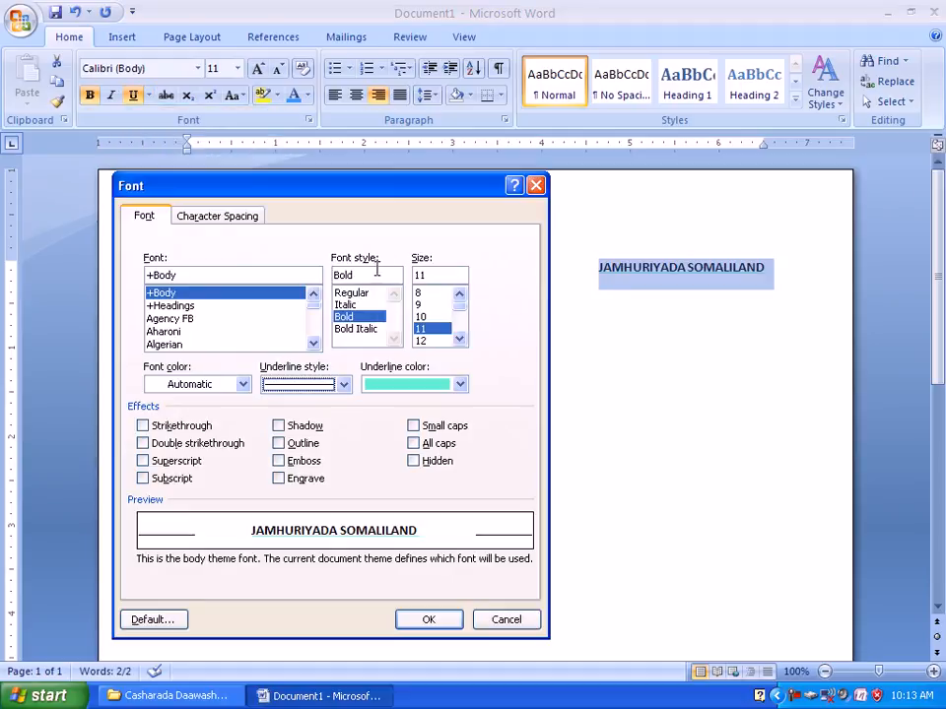
click(345, 387)
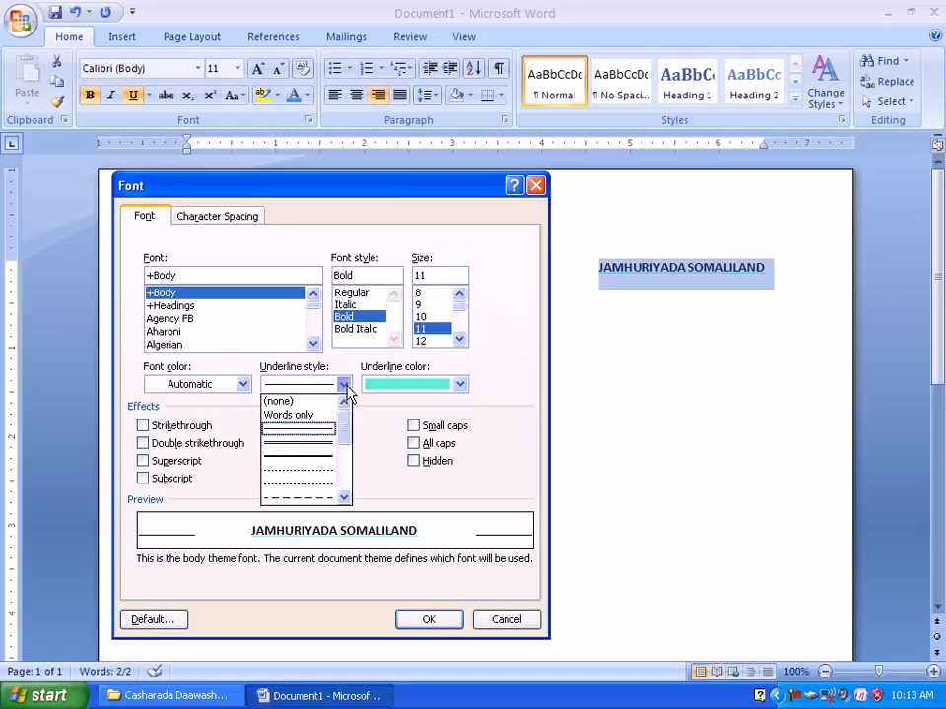
click(414, 187)
drag(414, 187, 381, 175)
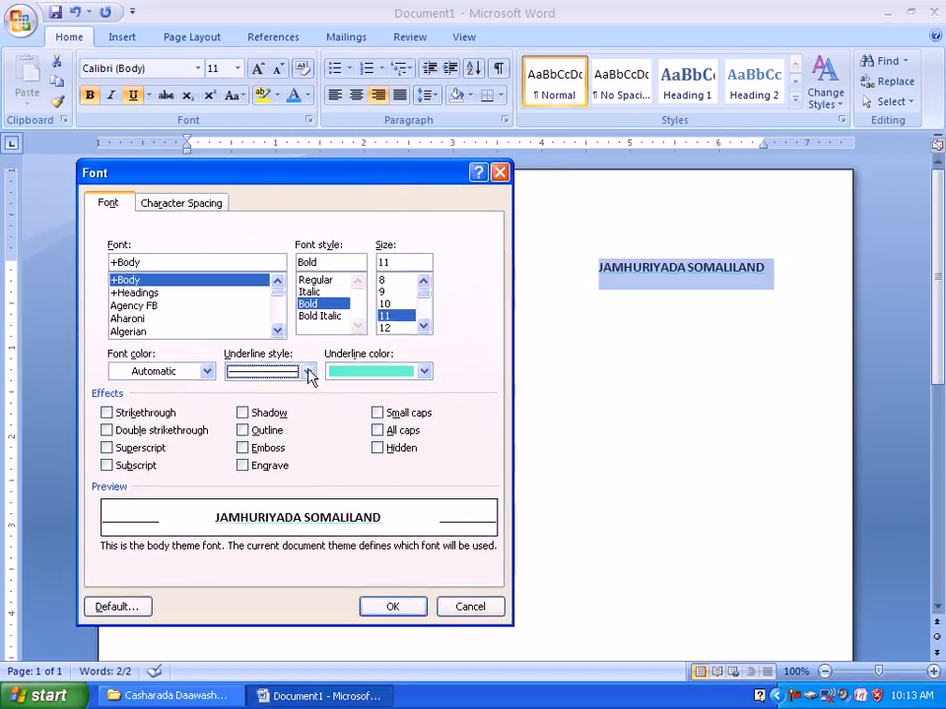
click(307, 372)
drag(306, 413, 309, 461)
click(284, 481)
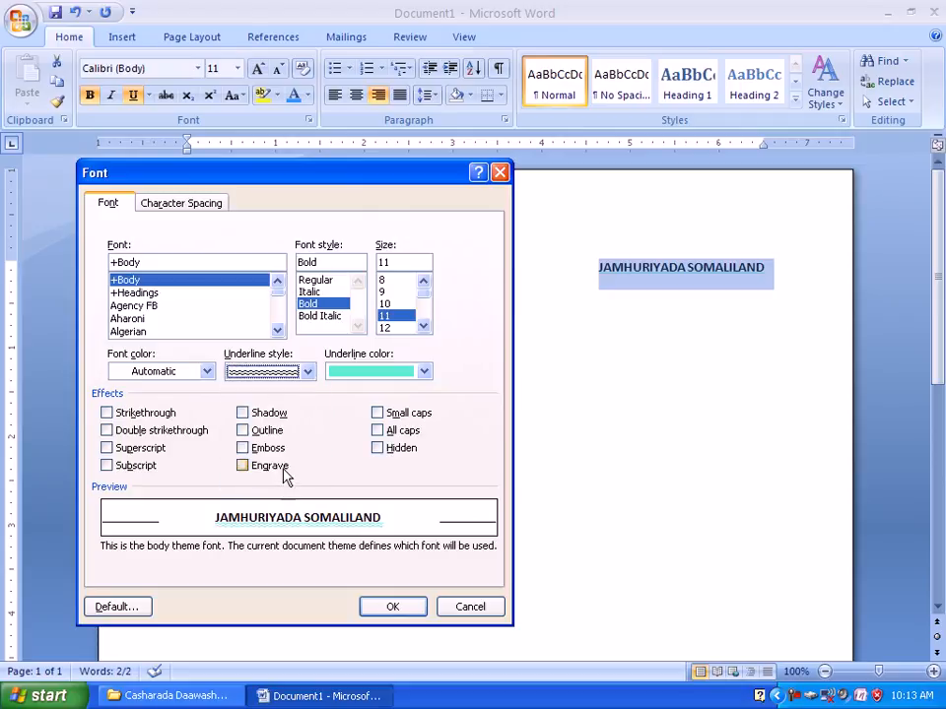
Change the underline style in the Font dialog to the thick wavy line.
click(306, 373)
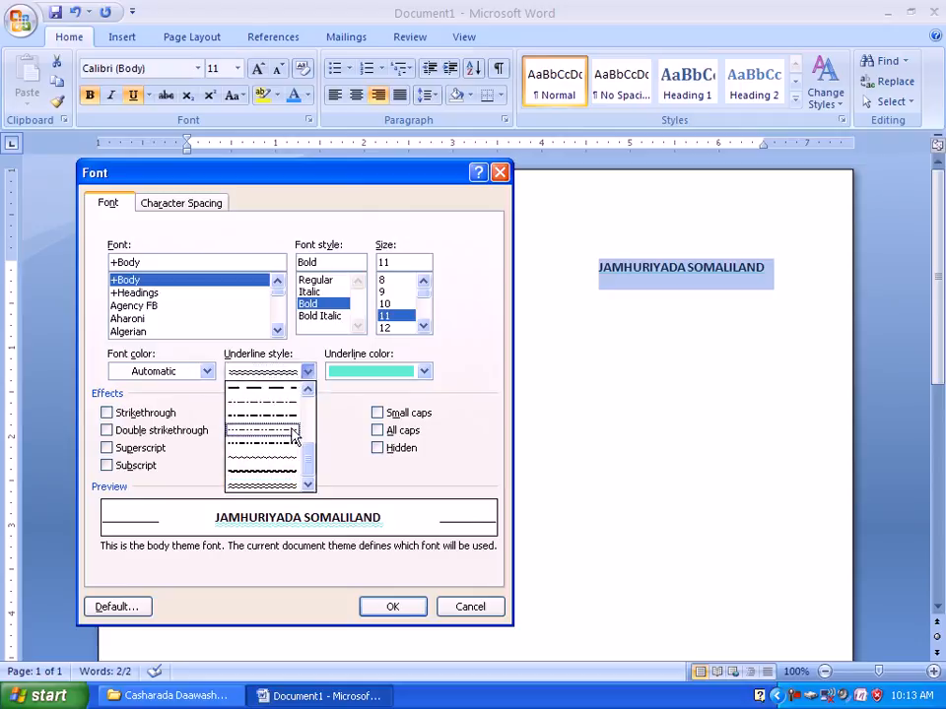
drag(304, 469, 308, 372)
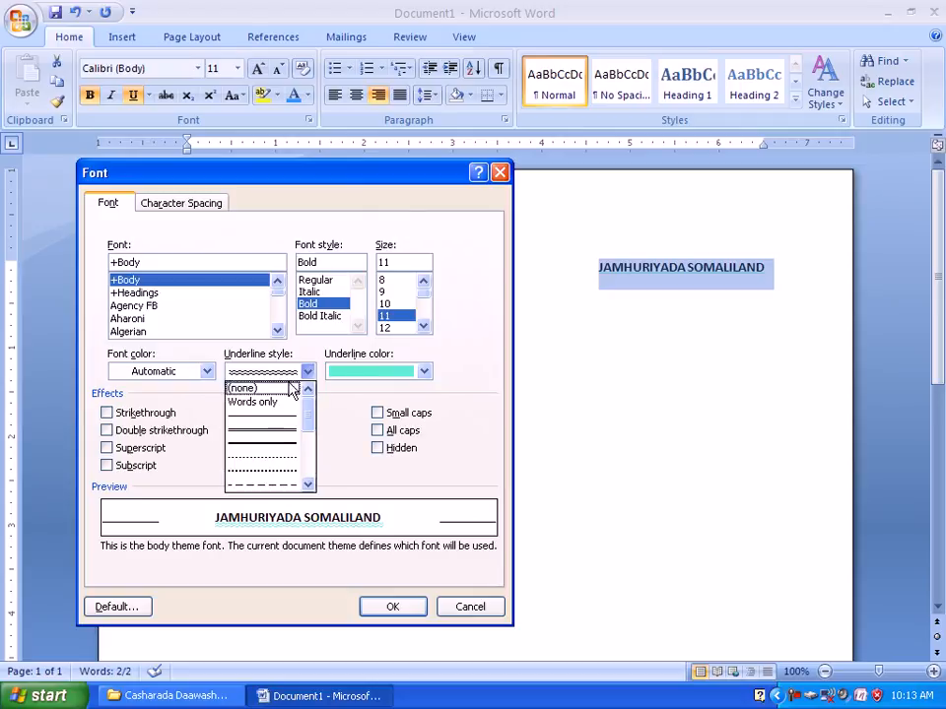
drag(307, 426, 290, 468)
click(284, 477)
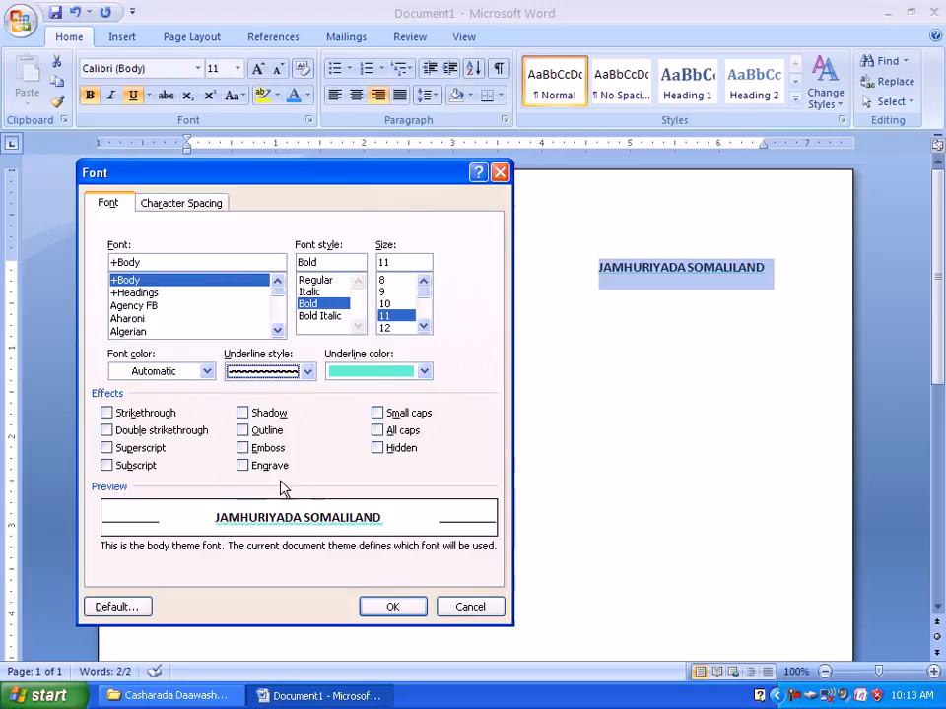
Set the underline color to the standard light blue and apply the font settings to the line.
click(402, 370)
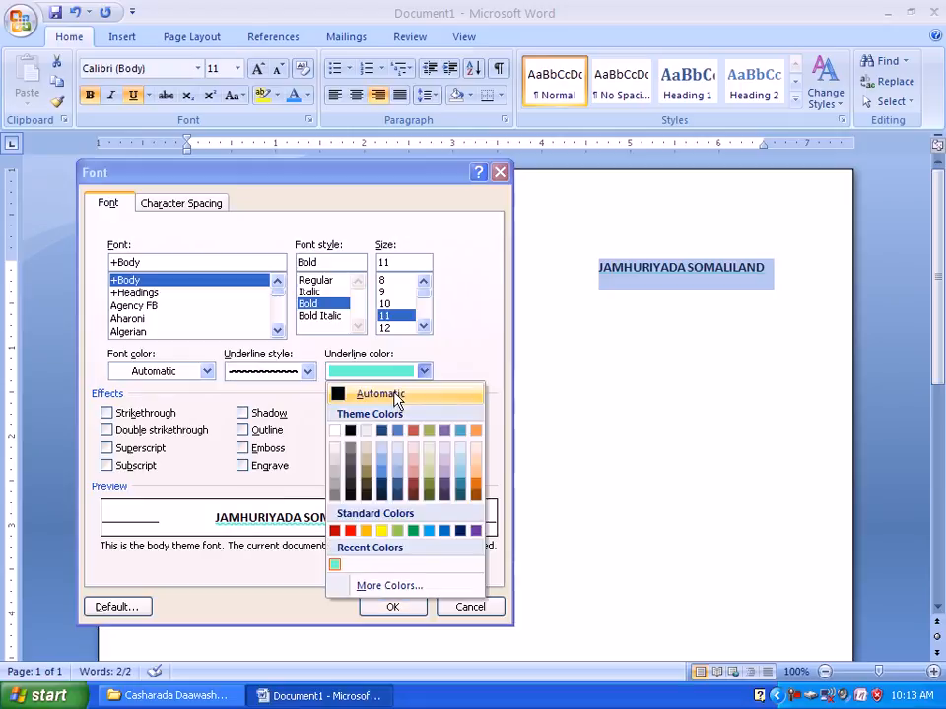
click(427, 532)
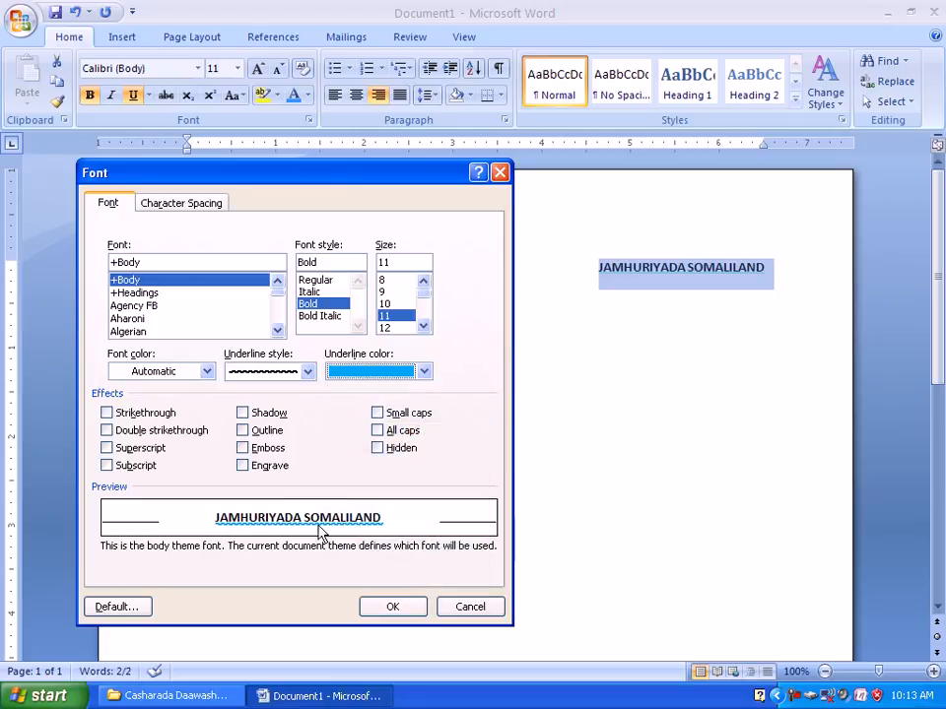
click(377, 611)
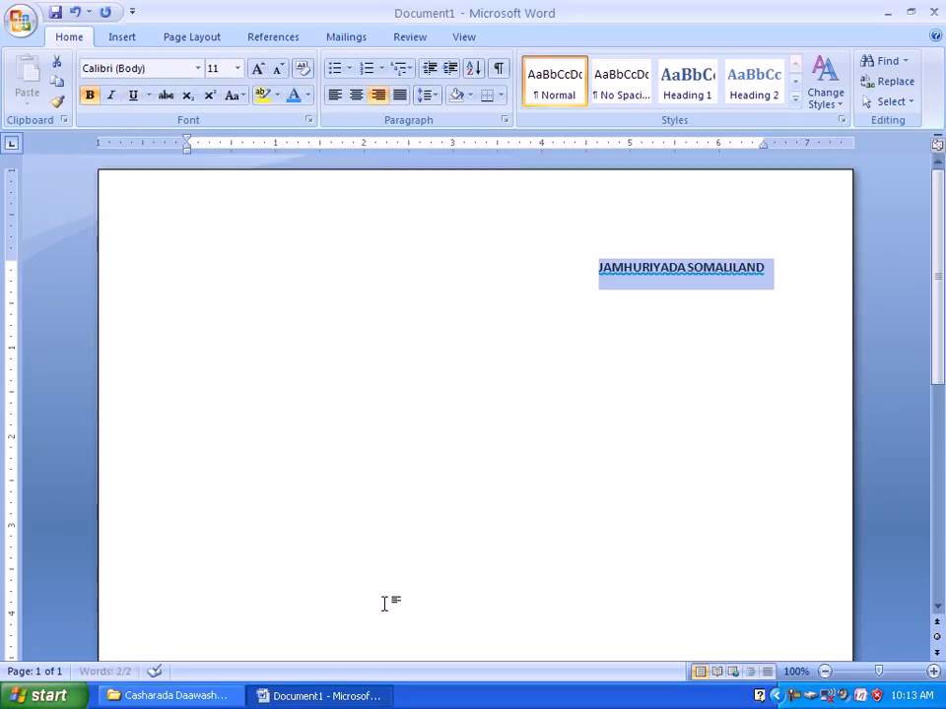
click(148, 96)
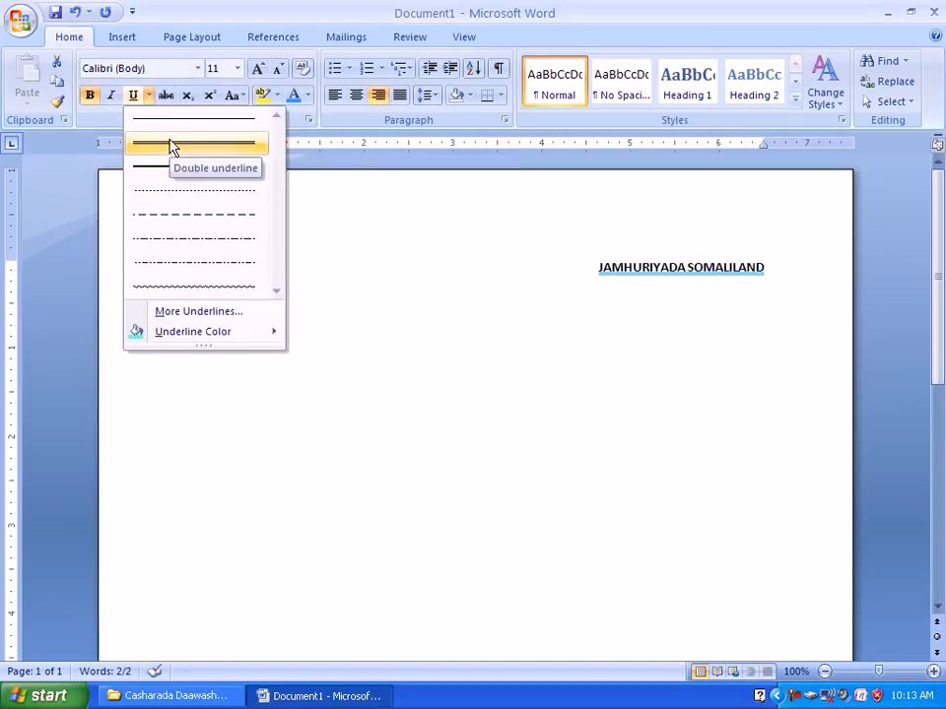
click(221, 313)
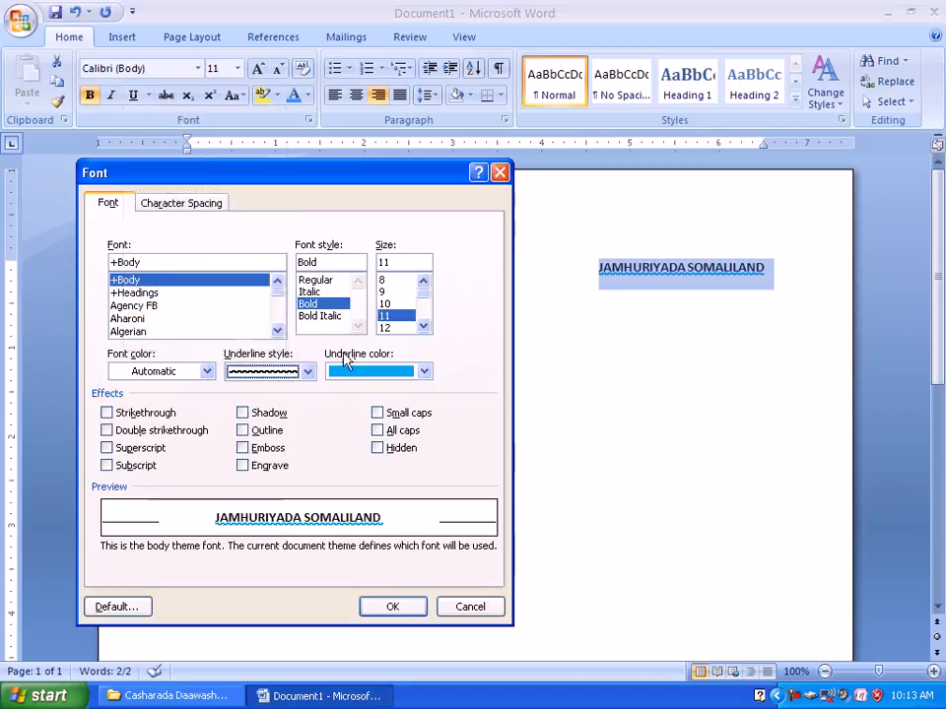
click(294, 374)
click(391, 369)
click(501, 174)
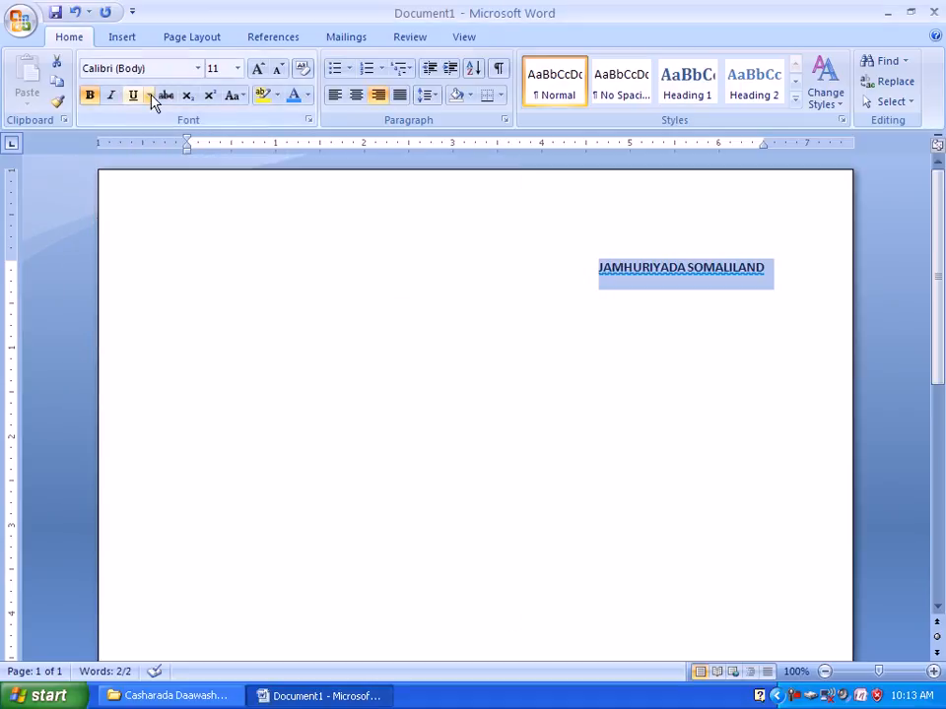
Change the underline color of the selected line to the standard green.
click(149, 96)
mouse_move(219, 333)
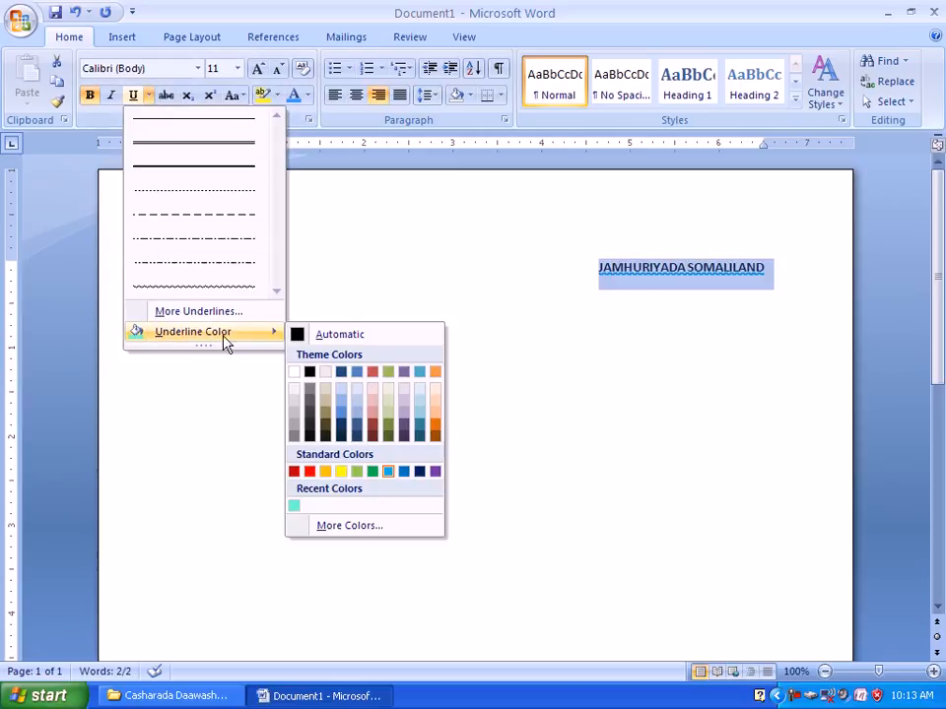
click(379, 476)
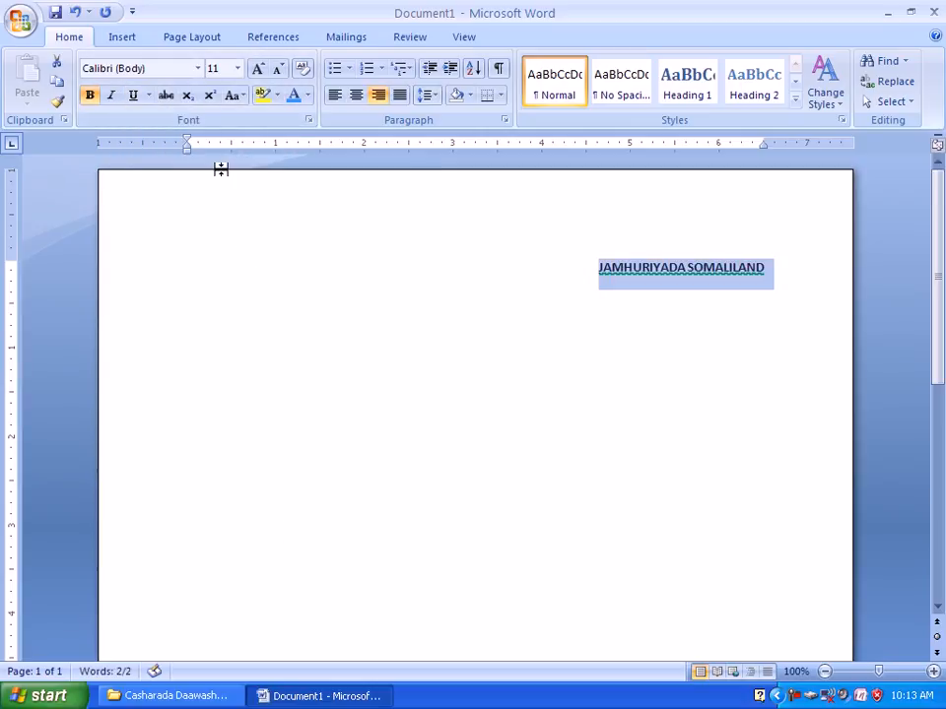
Try font size 28 and the custom font size 200 on the selected line.
click(238, 69)
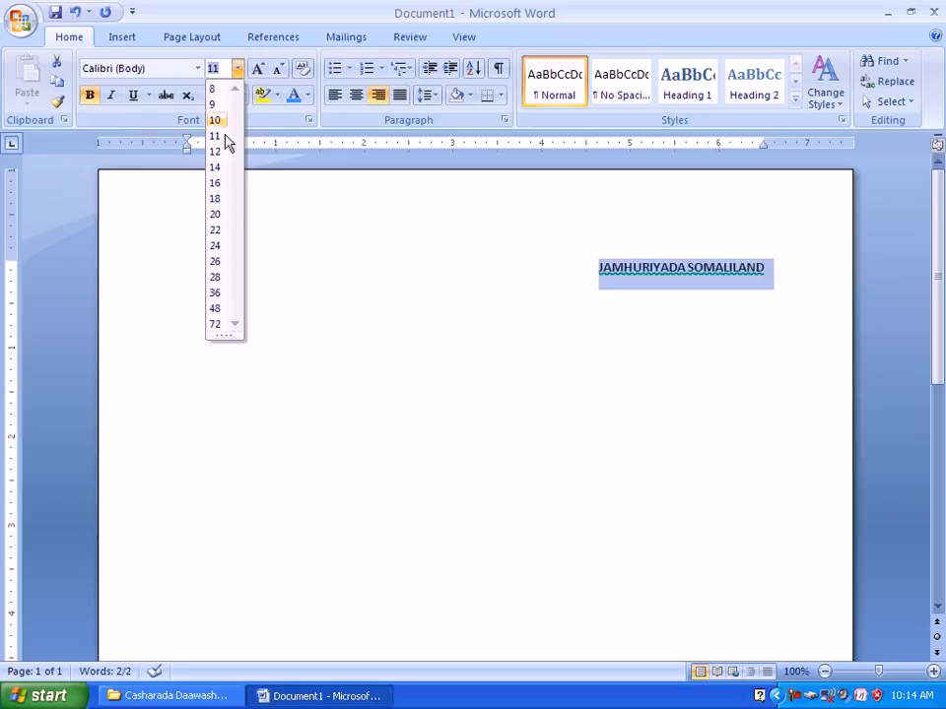
click(217, 279)
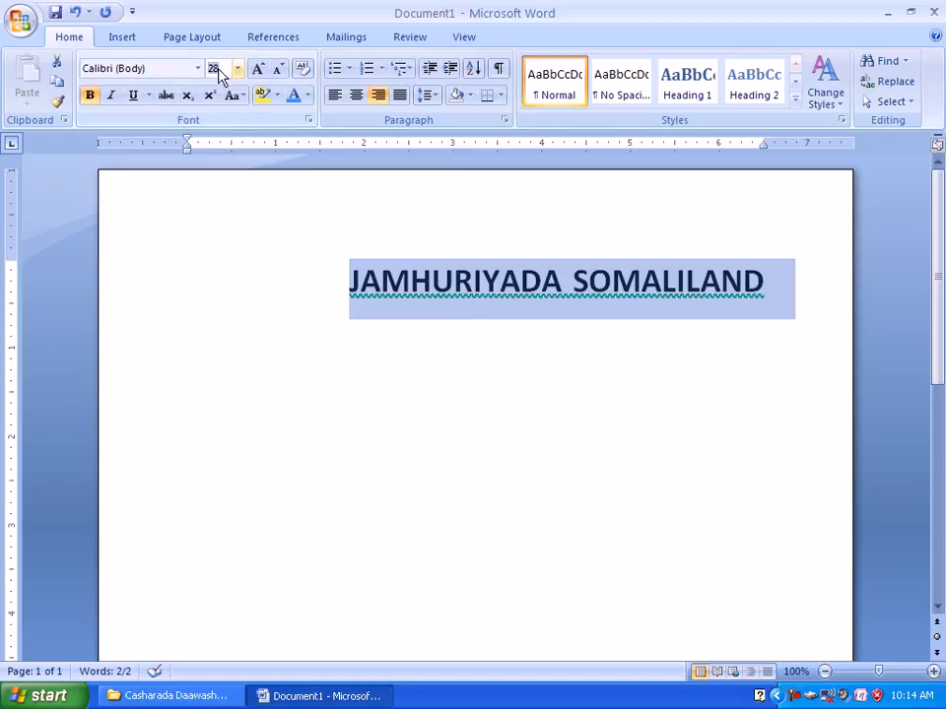
text(200)
key(Return)
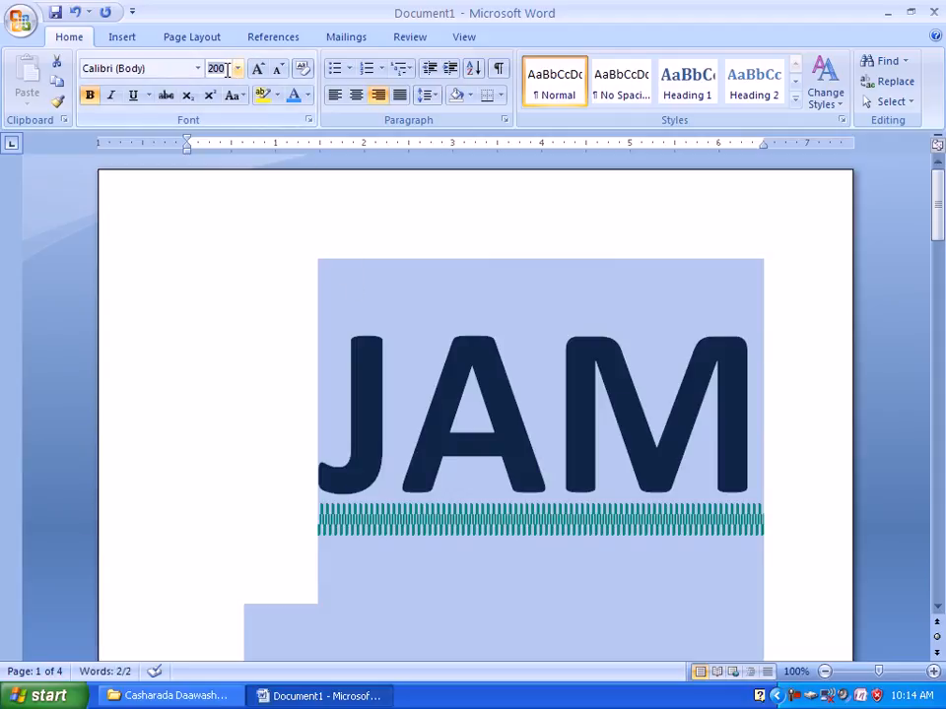
Set the font size of the selected line to 40.
key(Return)
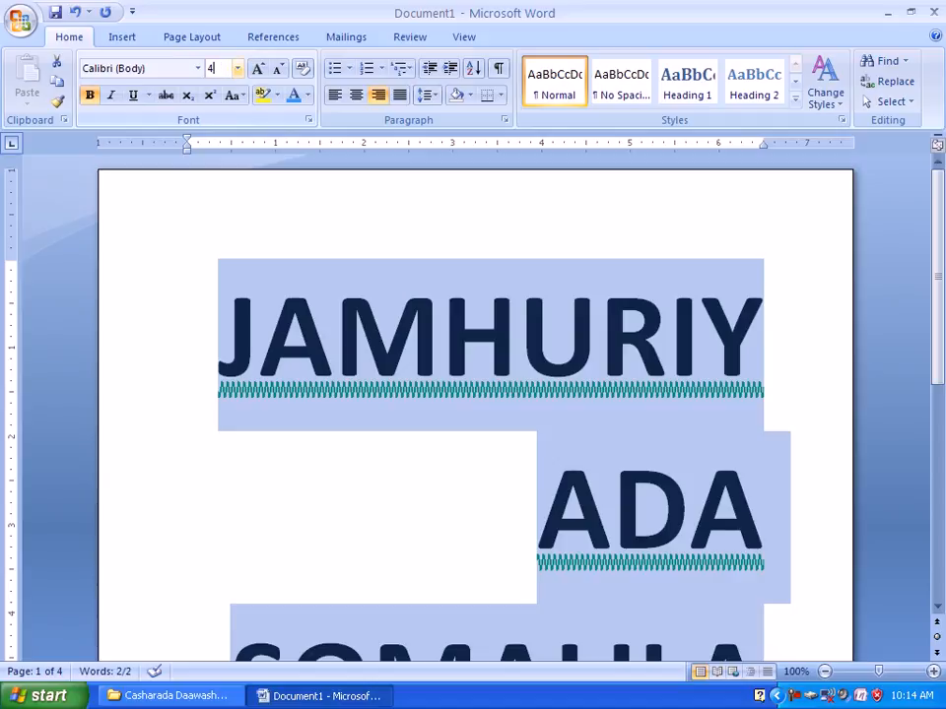
key(Return)
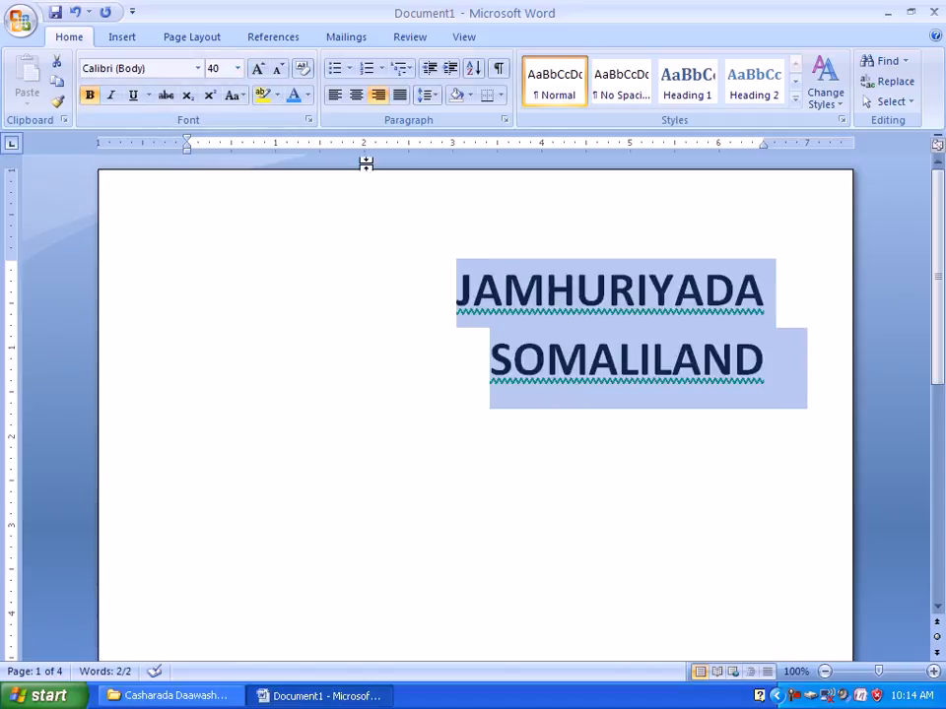
Set the font size of the selected JAMHURIYADA SOMALILAND line to 60.
click(219, 69)
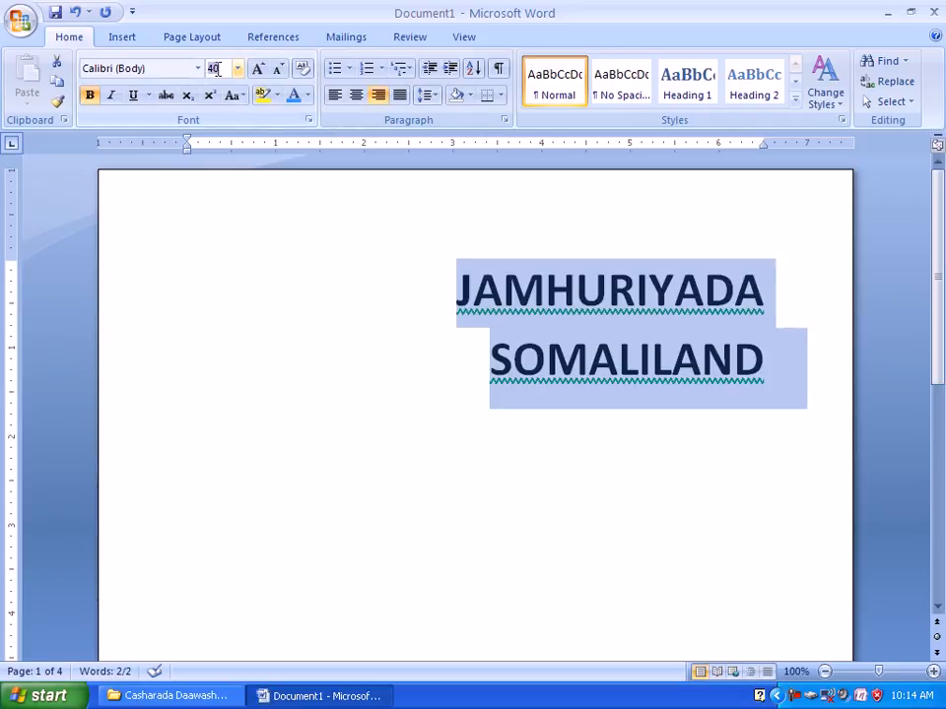
text(60)
key(Return)
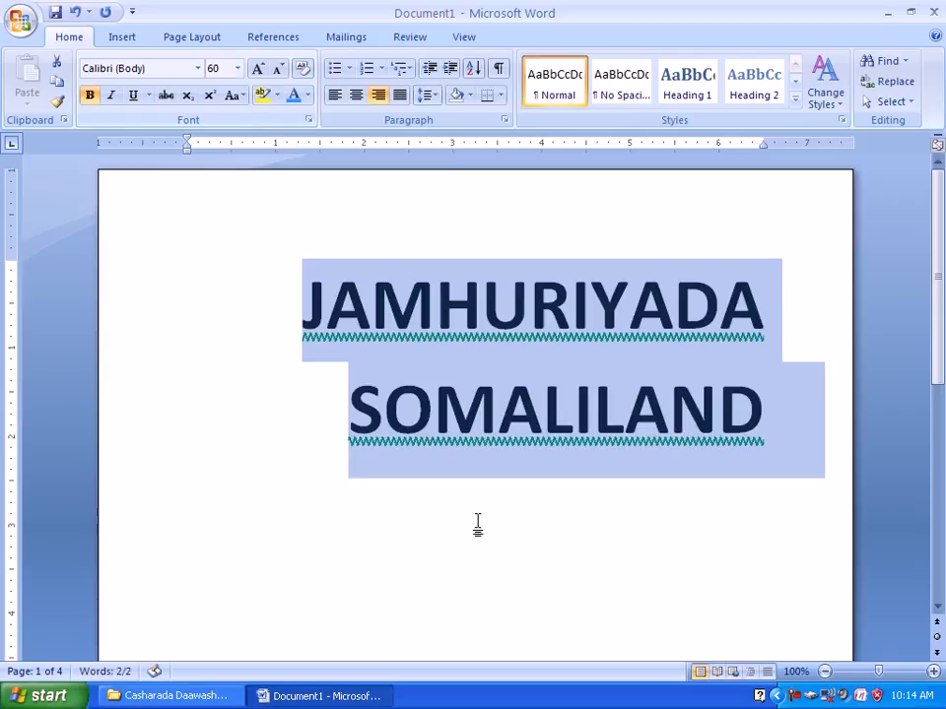
Delete the selected heading and enter the new heading "FASALKA A" in its place.
key(Delete)
text(f)
key(BackSpace)
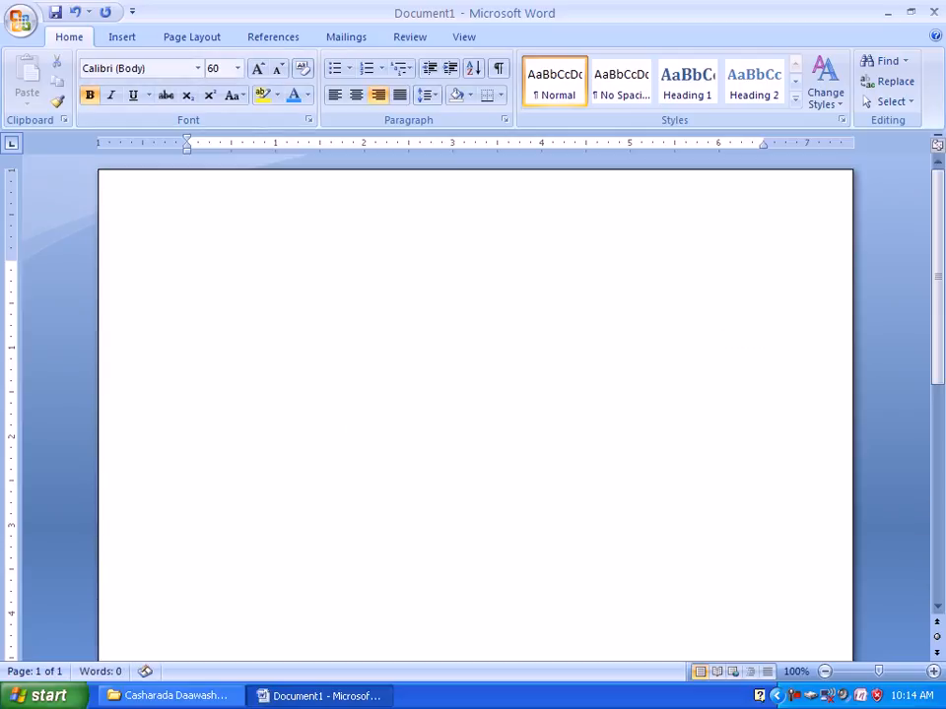
text(FASALKA  A)
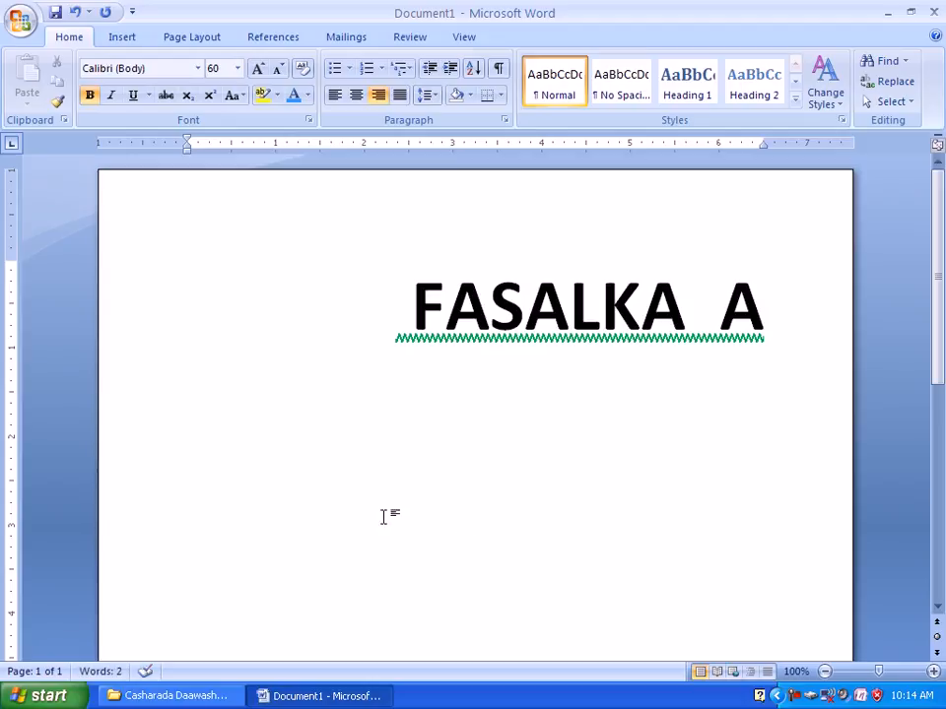
Select the FASALKA A line, try font size 100 on it, and set the size to 90.
click(122, 353)
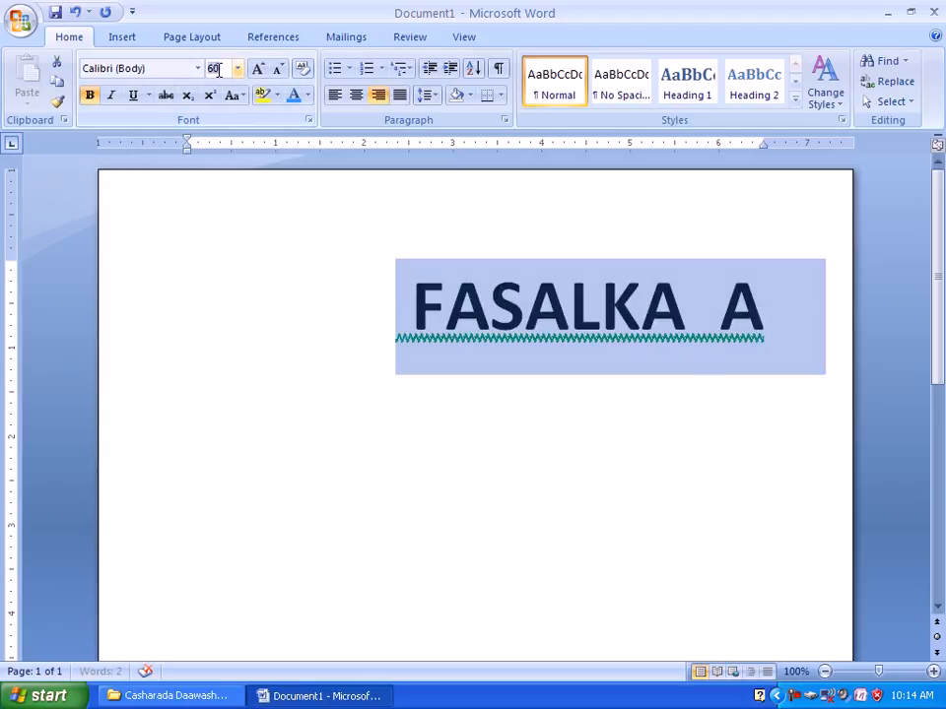
text(100)
key(Return)
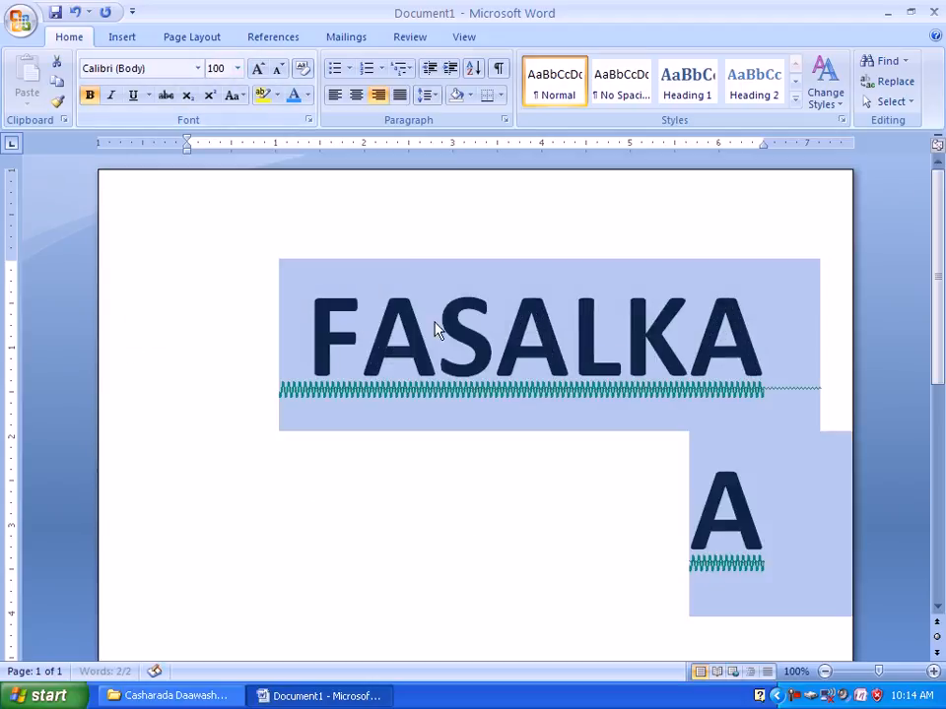
click(225, 69)
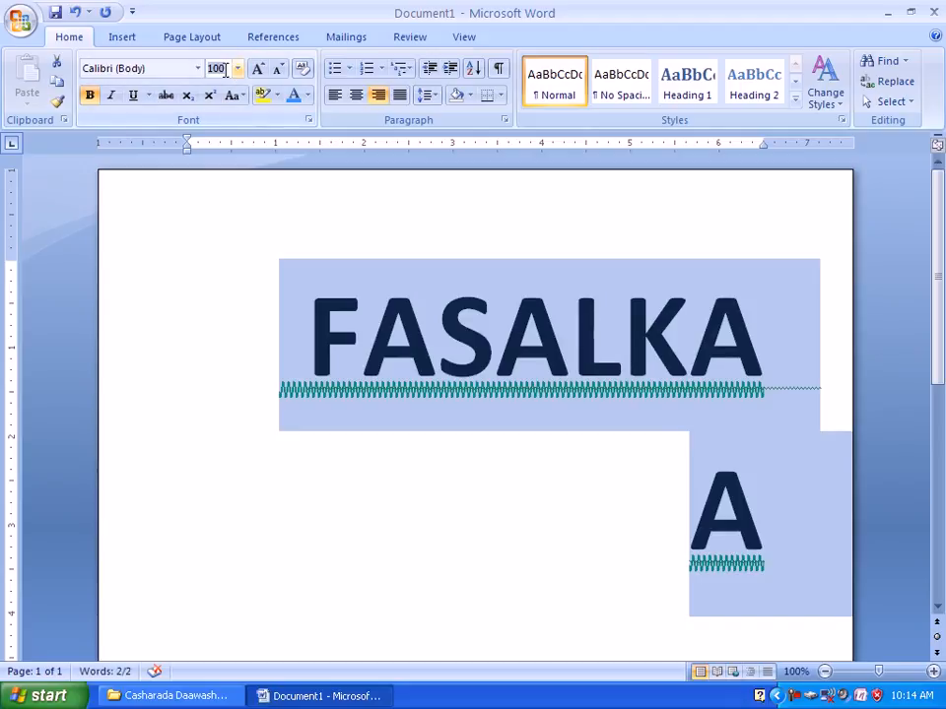
key(Return)
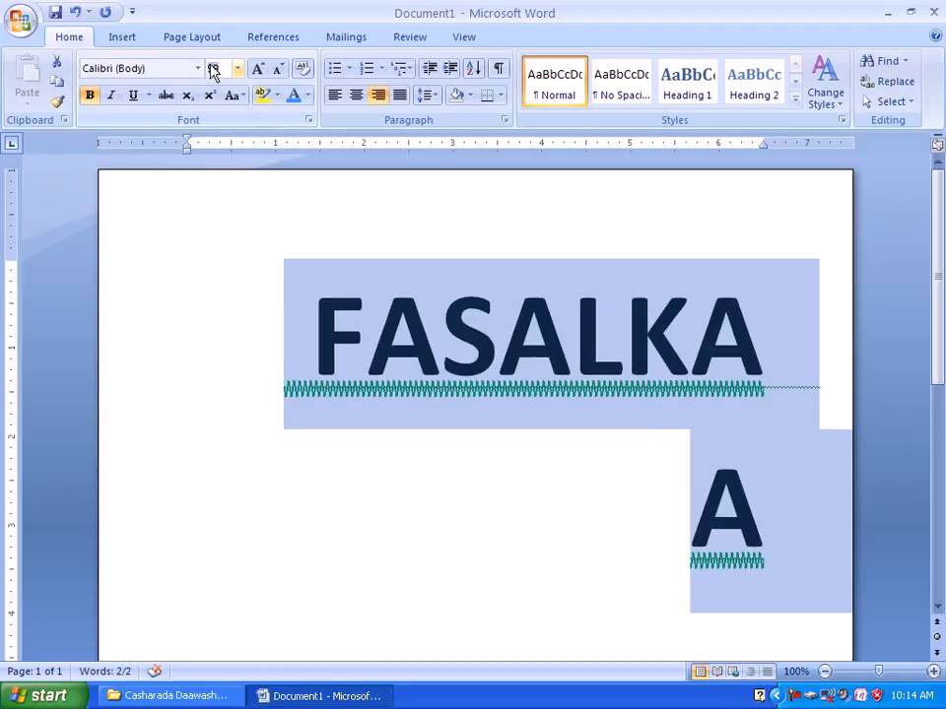
key(Return)
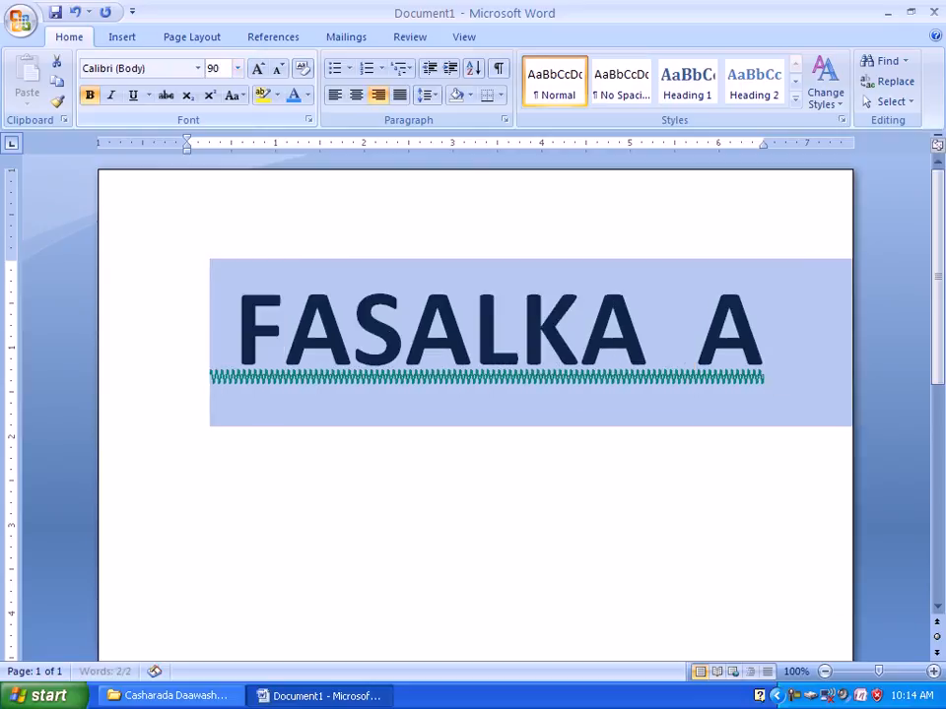
Grow the font of the selected heading to 110, then shrink it step by step to 36.
click(259, 70)
click(257, 70)
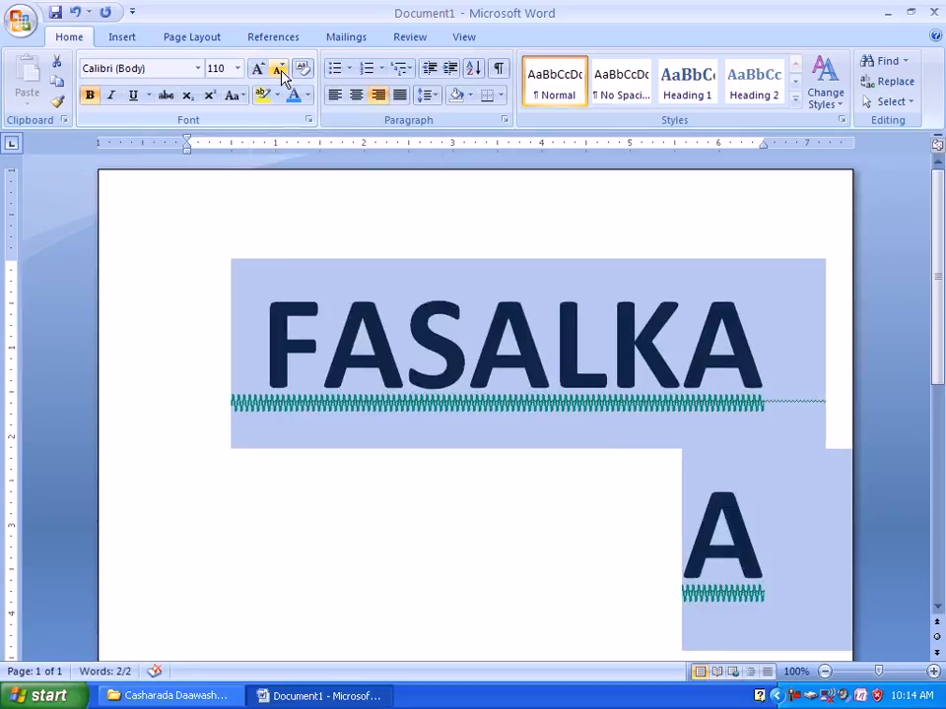
click(281, 72)
click(280, 72)
click(280, 72)
click(281, 72)
click(281, 72)
click(280, 72)
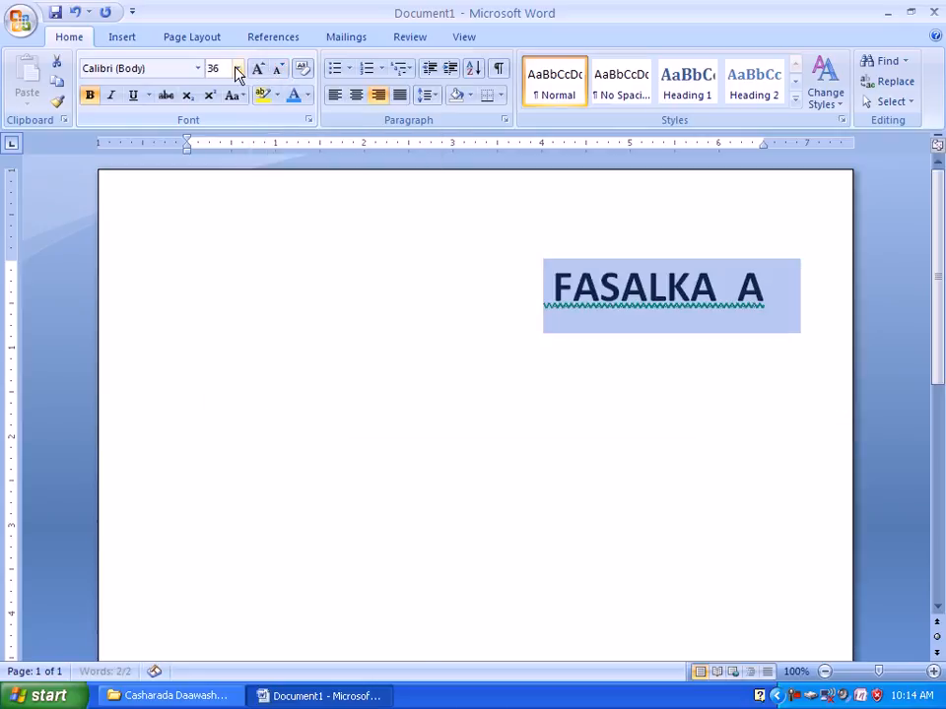
Grow the selected heading's font to 72, then shrink it step by step past 48.
click(257, 70)
click(257, 70)
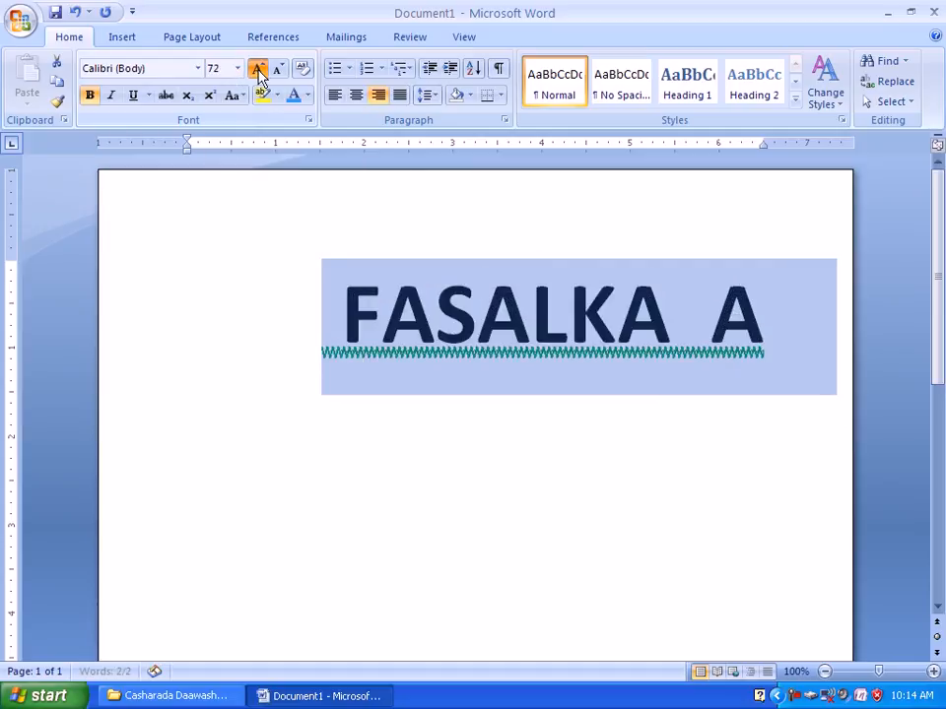
click(258, 70)
click(281, 71)
click(281, 71)
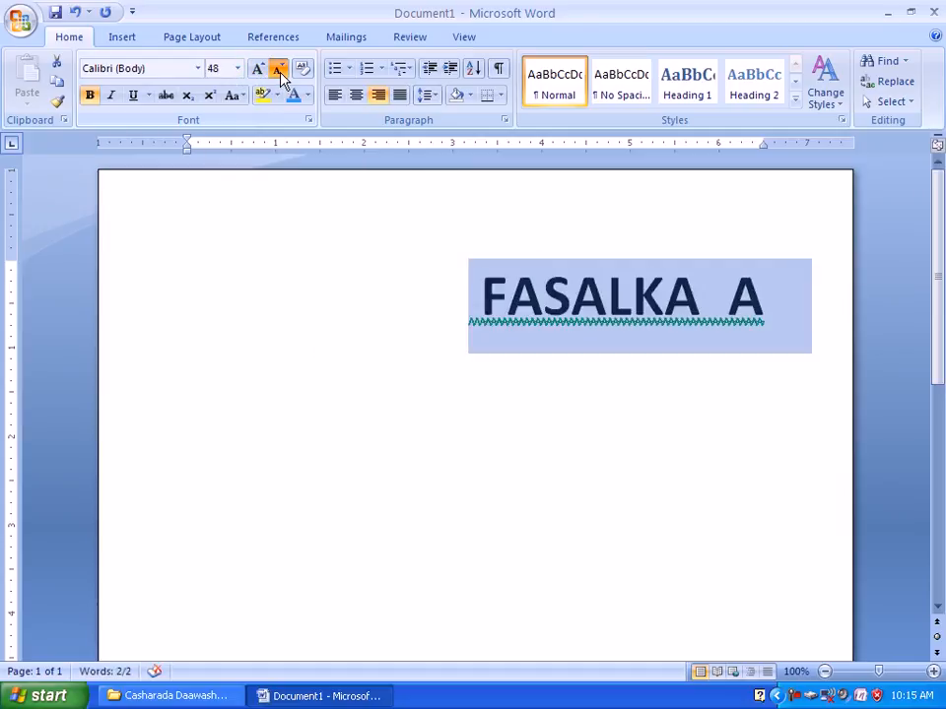
click(281, 71)
click(280, 71)
click(280, 71)
click(279, 71)
click(279, 71)
click(280, 71)
click(280, 71)
click(278, 72)
Grow the selected heading's font step by step back up to size 90.
click(260, 69)
click(260, 69)
click(260, 69)
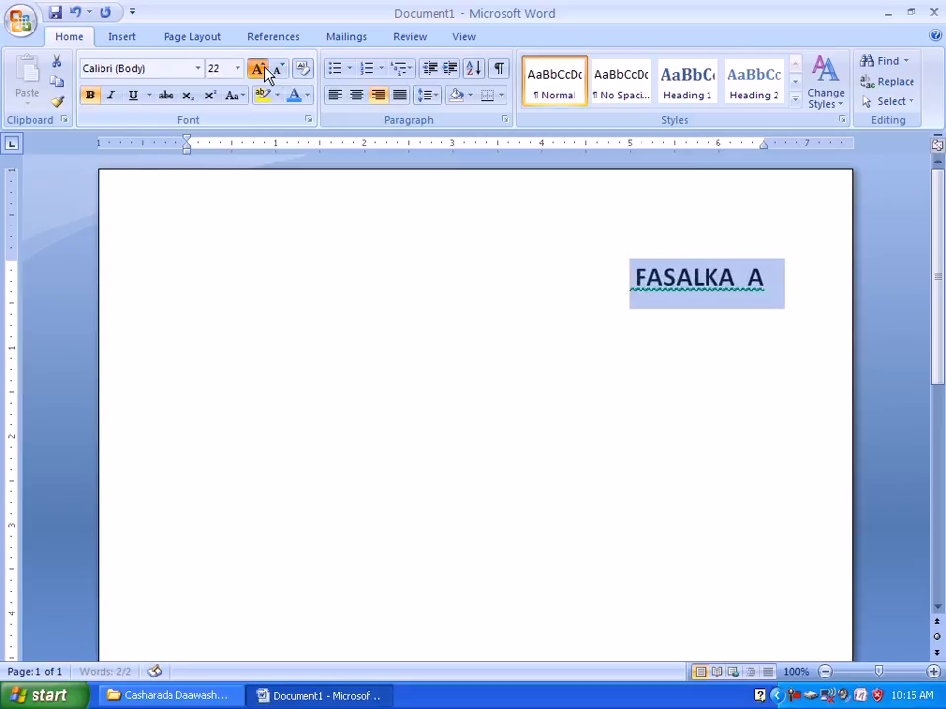
click(260, 69)
click(261, 69)
click(257, 69)
click(257, 69)
click(257, 69)
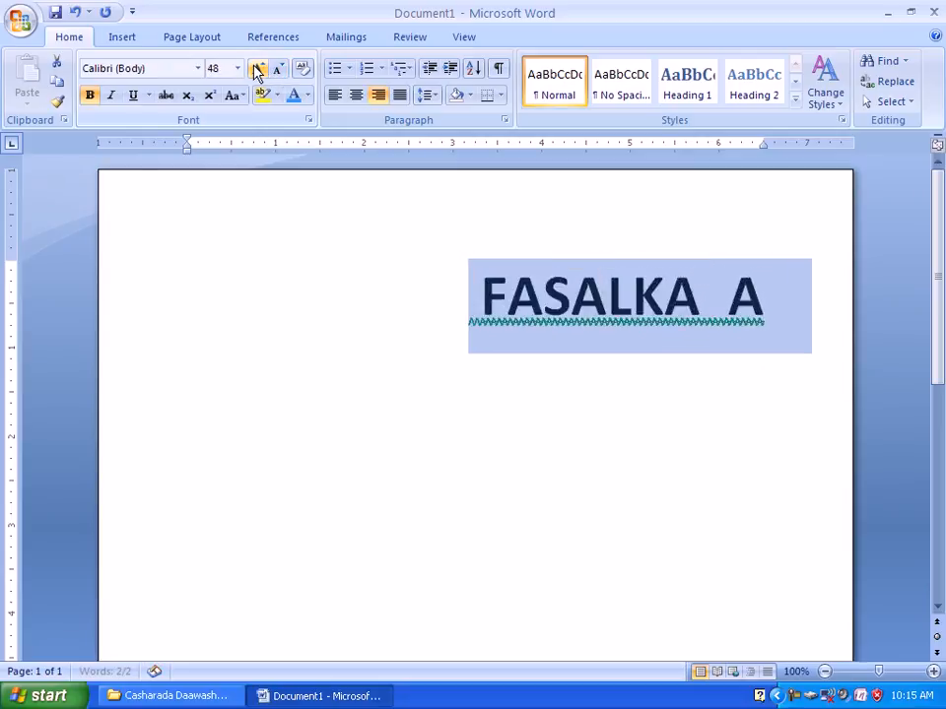
click(257, 69)
click(257, 69)
click(258, 69)
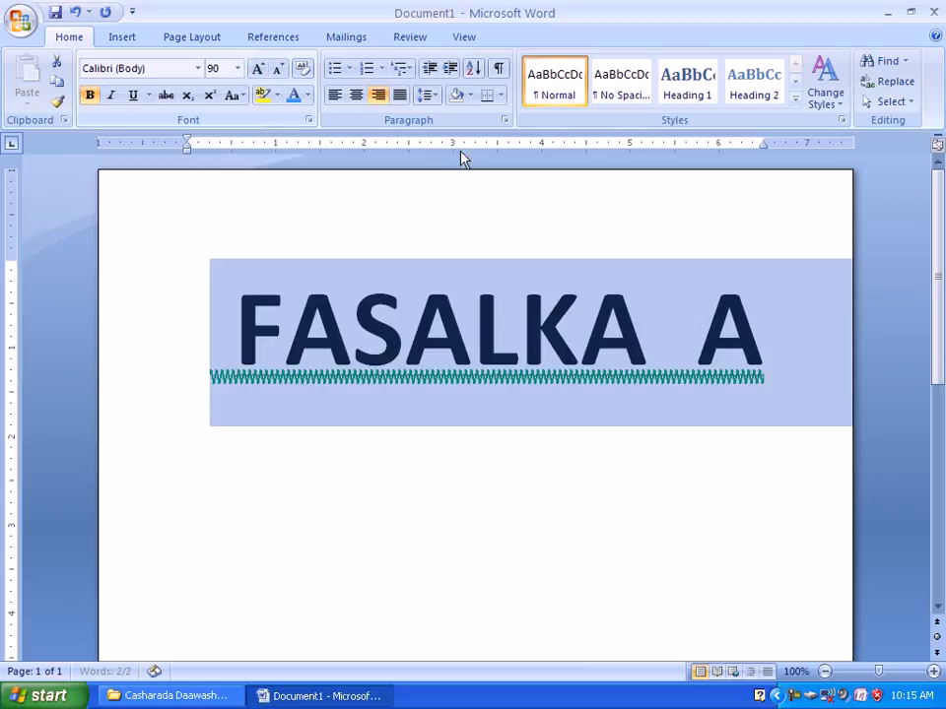
Try the dark orange theme color on the heading text, then set its font color to the medium blue theme color.
click(307, 95)
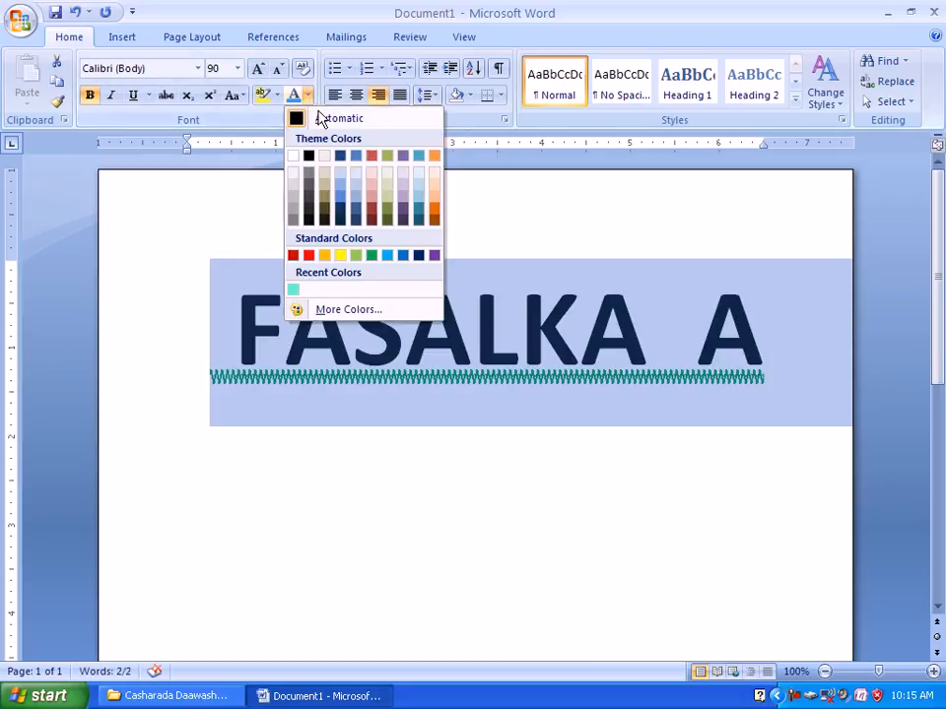
click(433, 212)
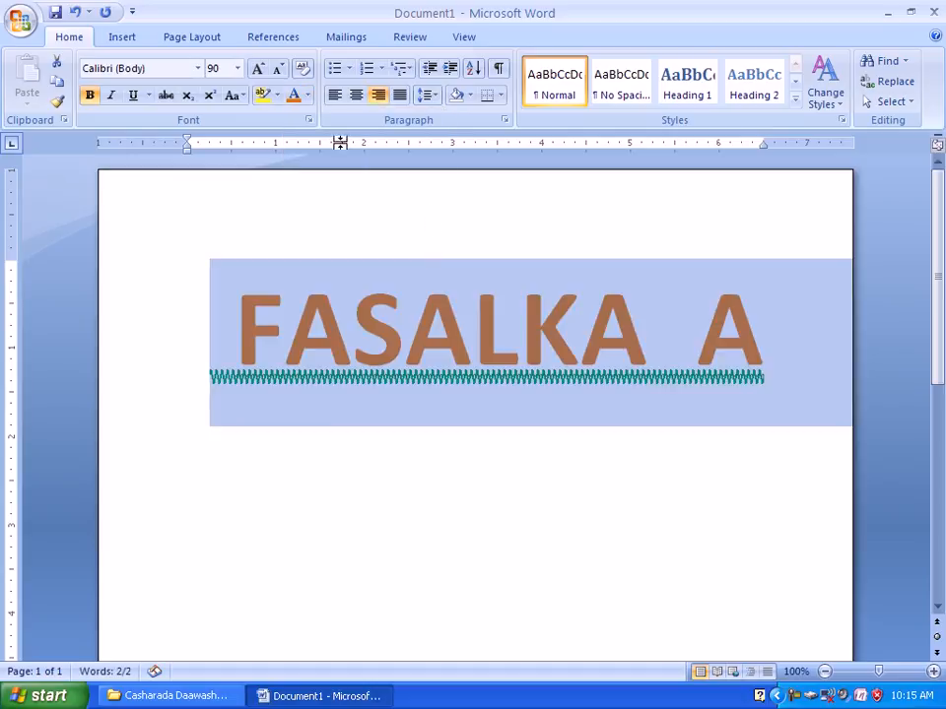
click(309, 94)
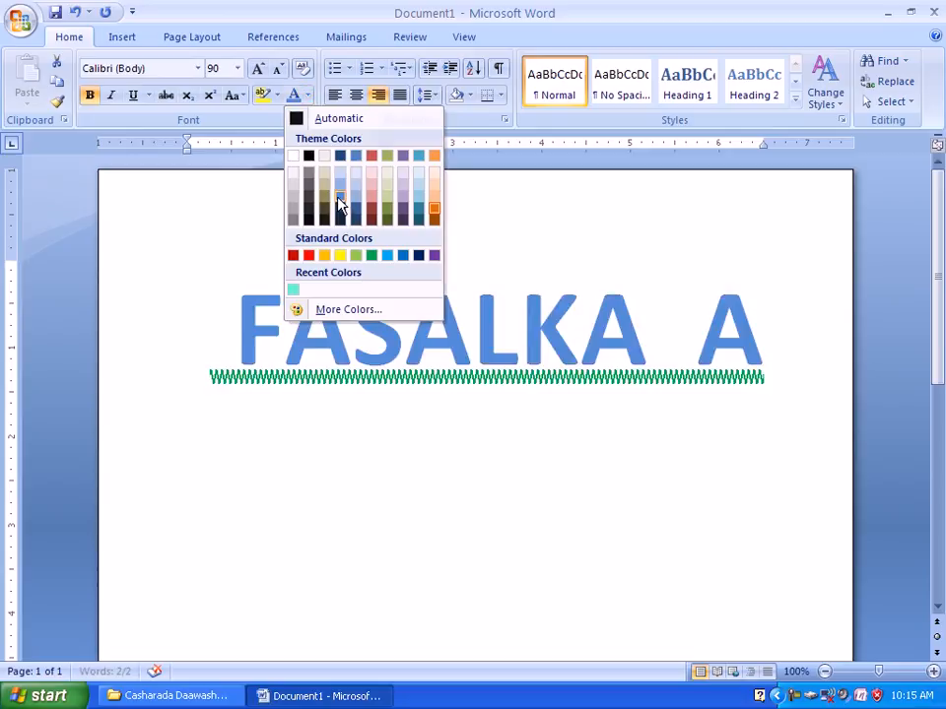
click(338, 205)
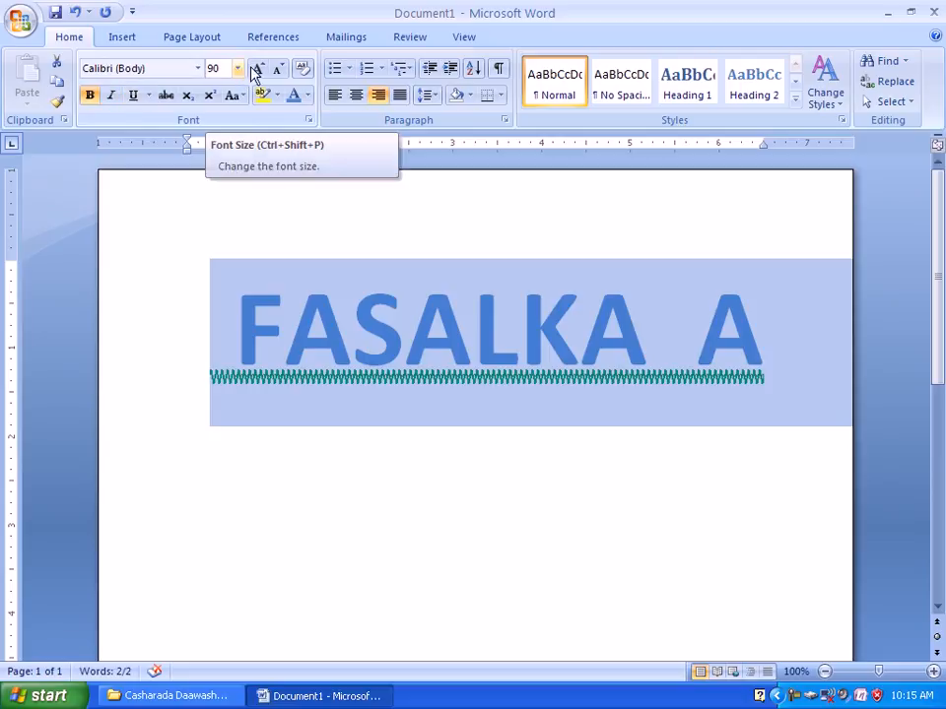
Apply the Algerian font to the selected heading and reduce its font size to 65.
click(200, 69)
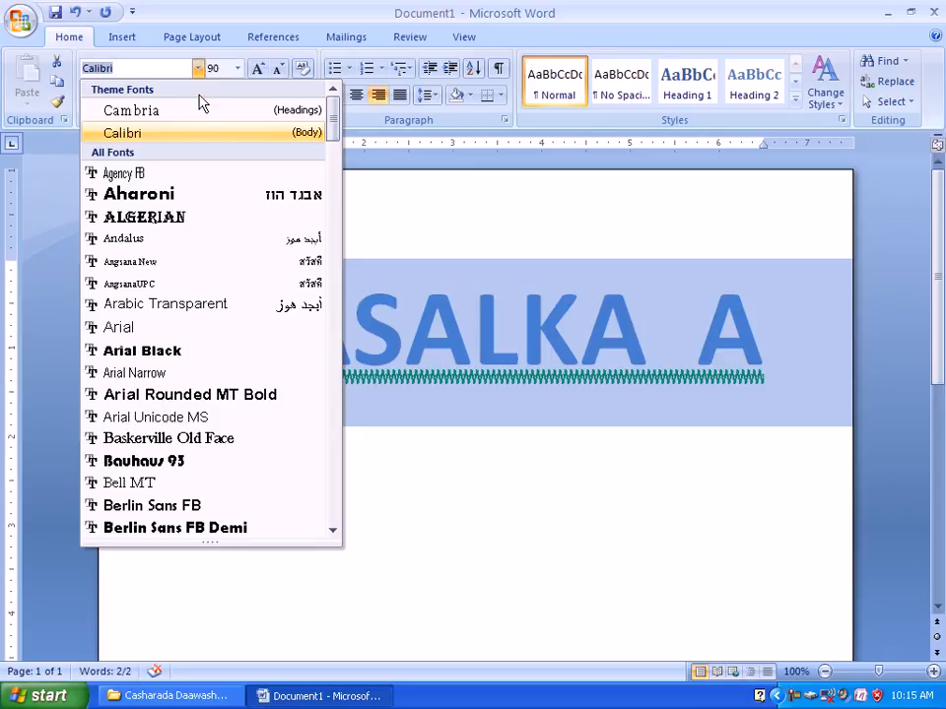
click(178, 230)
key(ctrl+bracketleft)
key(ctrl+bracketleft)
key(ctrl+bracketleft)
key(ctrl+bracketleft)
key(ctrl+bracketleft)
key(ctrl+bracketleft)
key(ctrl+bracketleft)
key(ctrl+bracketleft)
key(ctrl+bracketleft)
key(ctrl+bracketleft)
key(ctrl+bracketleft)
key(ctrl+bracketleft)
key(ctrl+bracketleft)
key(ctrl+bracketleft)
key(ctrl+bracketleft)
key(ctrl+bracketleft)
key(ctrl+bracketleft)
key(ctrl+bracketleft)
key(ctrl+bracketleft)
key(ctrl+bracketleft)
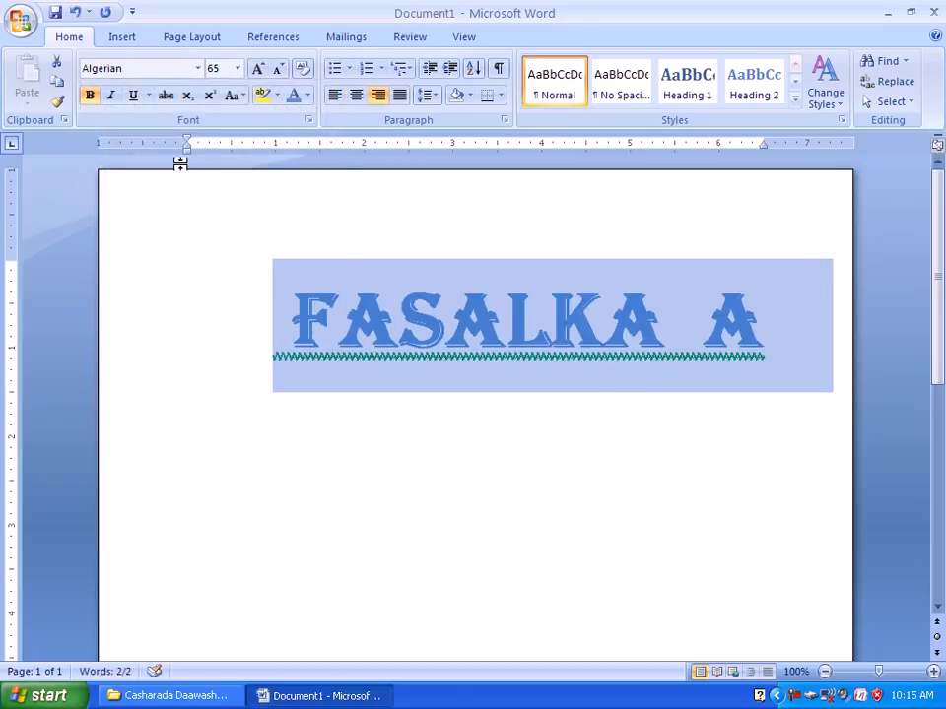
Change the font of the selected heading to Bookman Old Style.
click(198, 68)
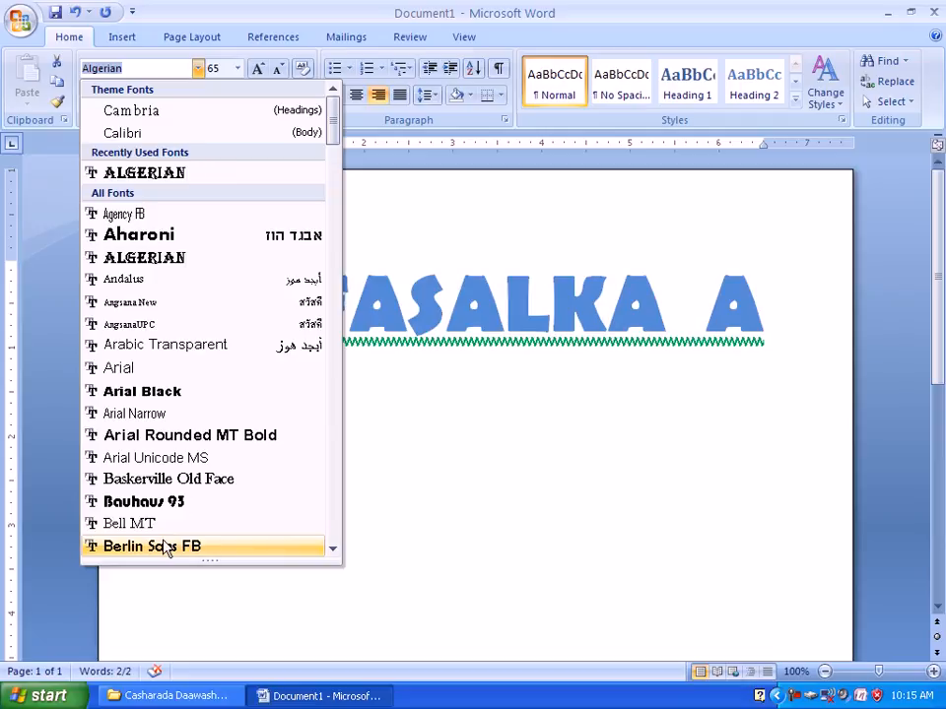
drag(331, 553, 332, 555)
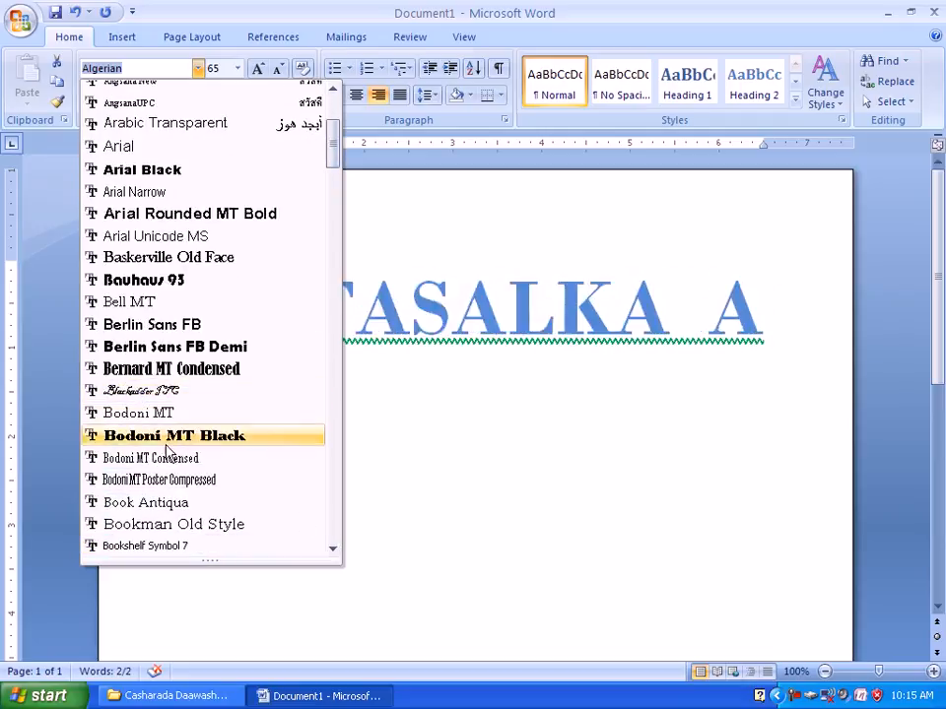
click(218, 530)
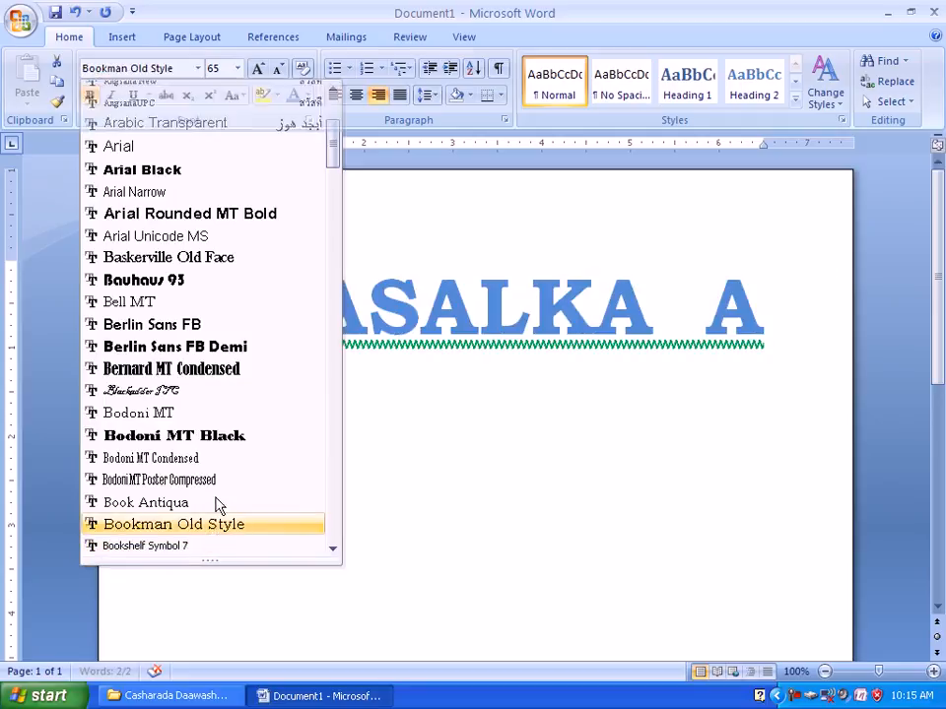